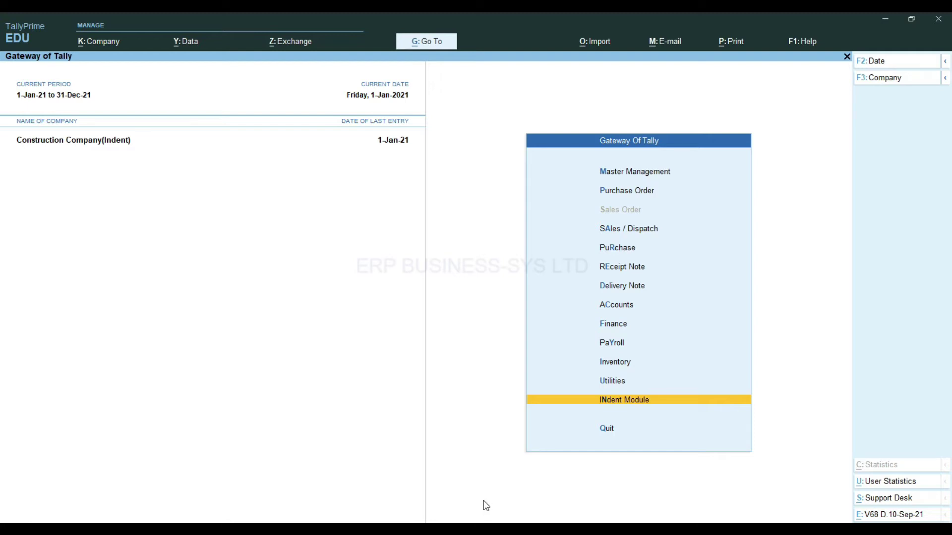
Start a Material Req. indent and add 20 pcs of Bricks due 31-Jan-21 at Project A
{"action": "key", "text": "Return"}
{"action": "key", "text": "Return"}
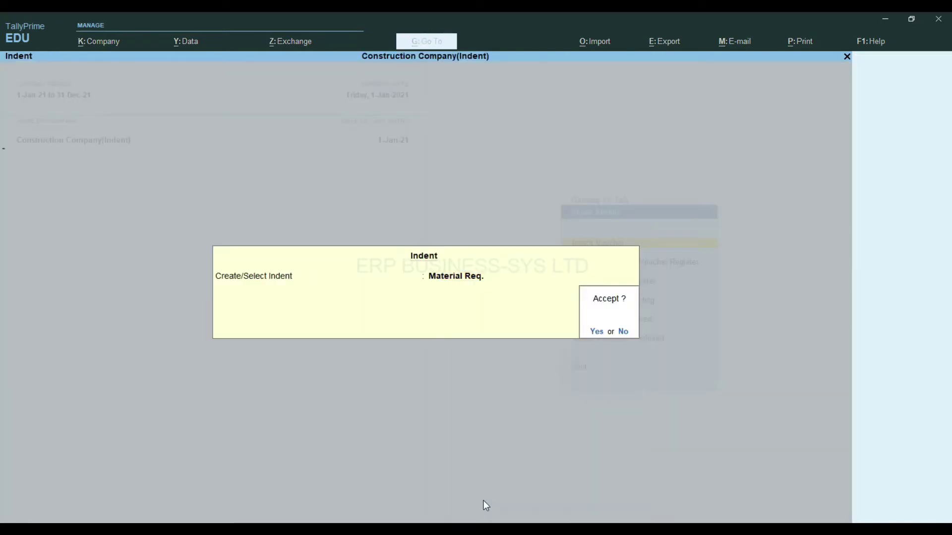
{"action": "key", "text": "Return"}
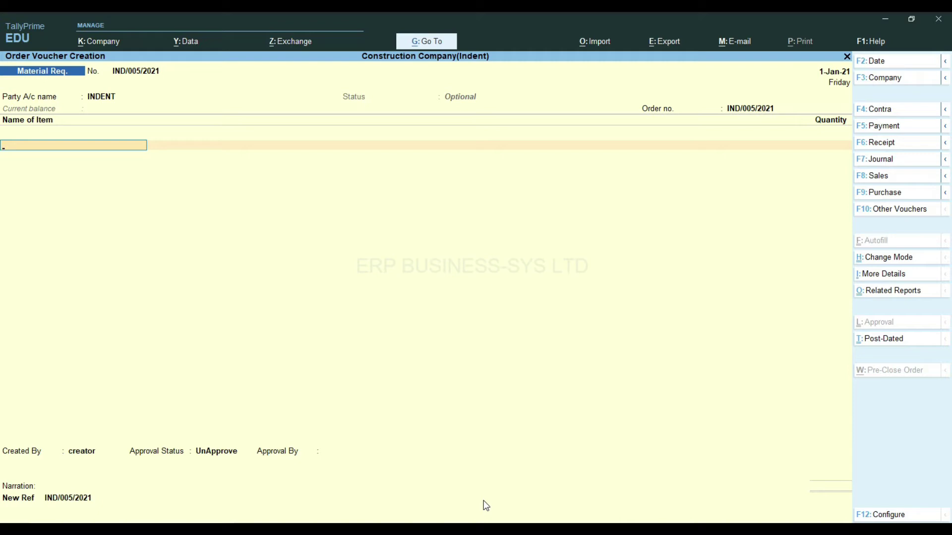
{"action": "type", "text": "Br"}
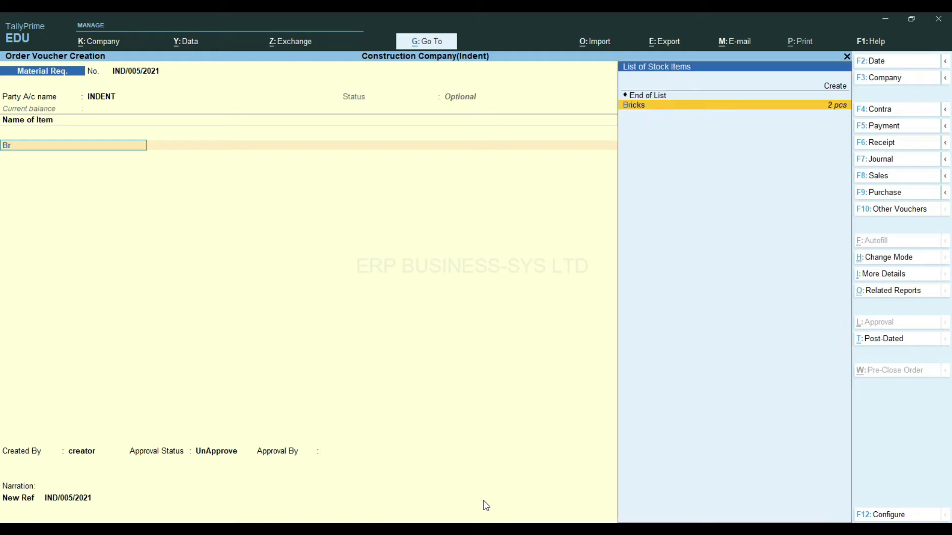
{"action": "key", "text": "Return"}
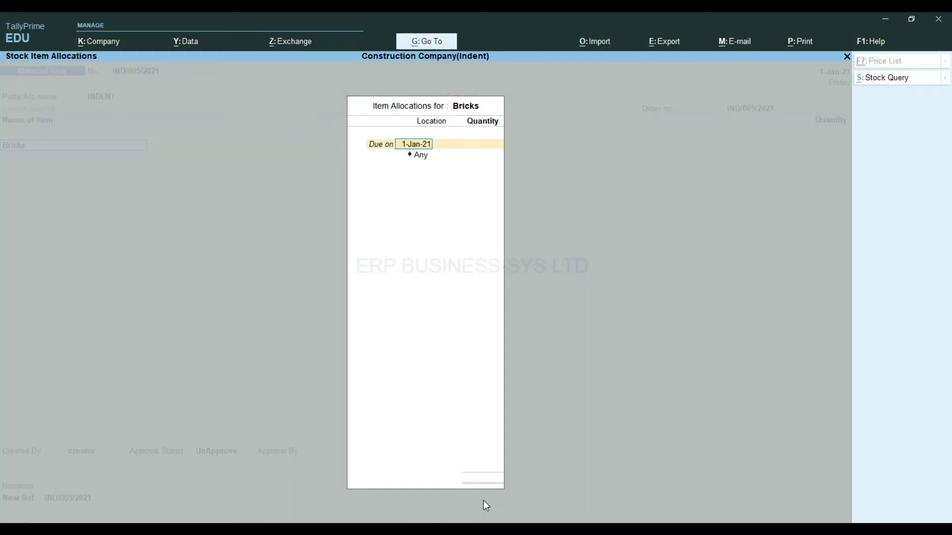
{"action": "type", "text": "31"}
{"action": "key", "text": "Return"}
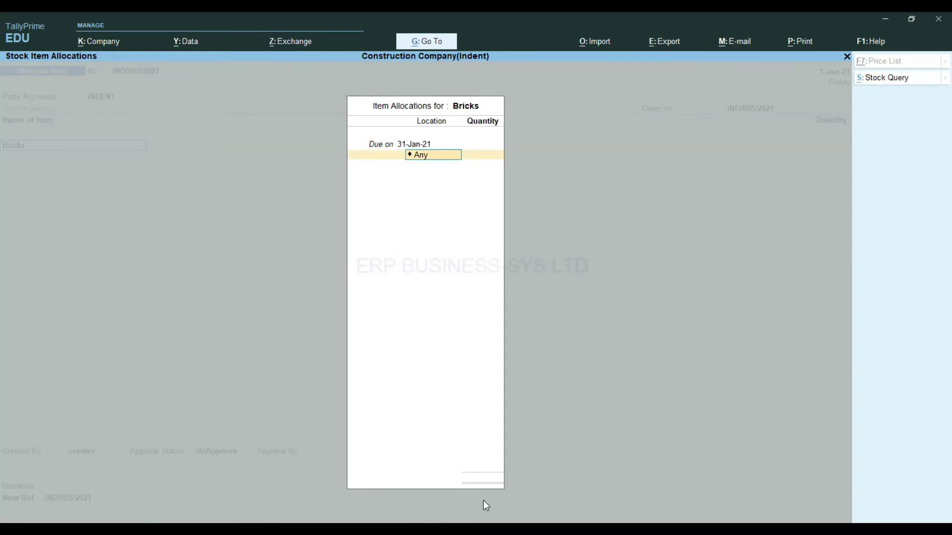
{"action": "type", "text": "P"}
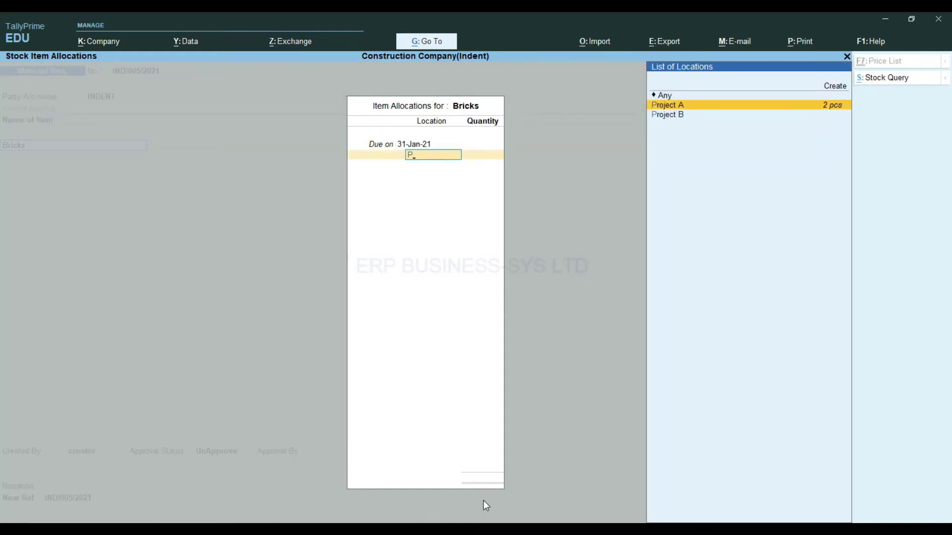
{"action": "key", "text": "Return"}
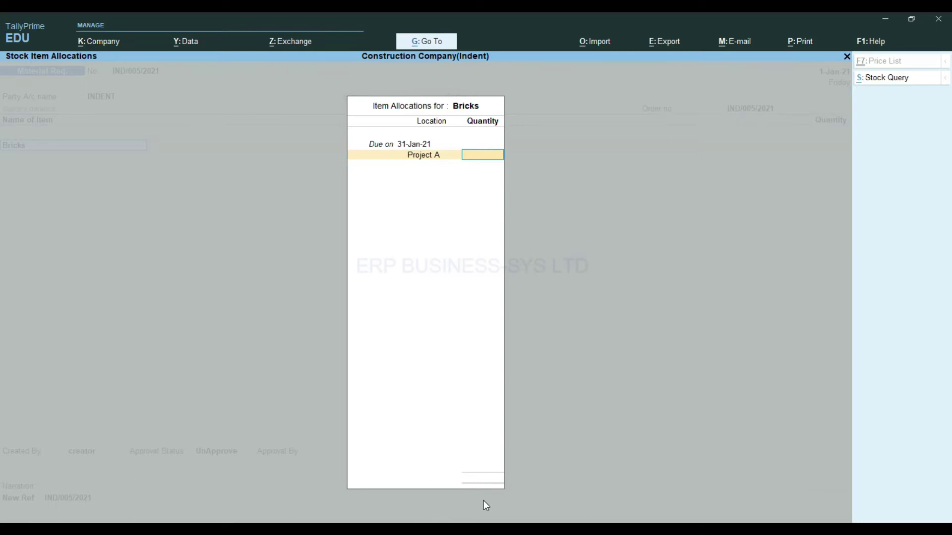
{"action": "type", "text": "20"}
{"action": "key", "text": "Return"}
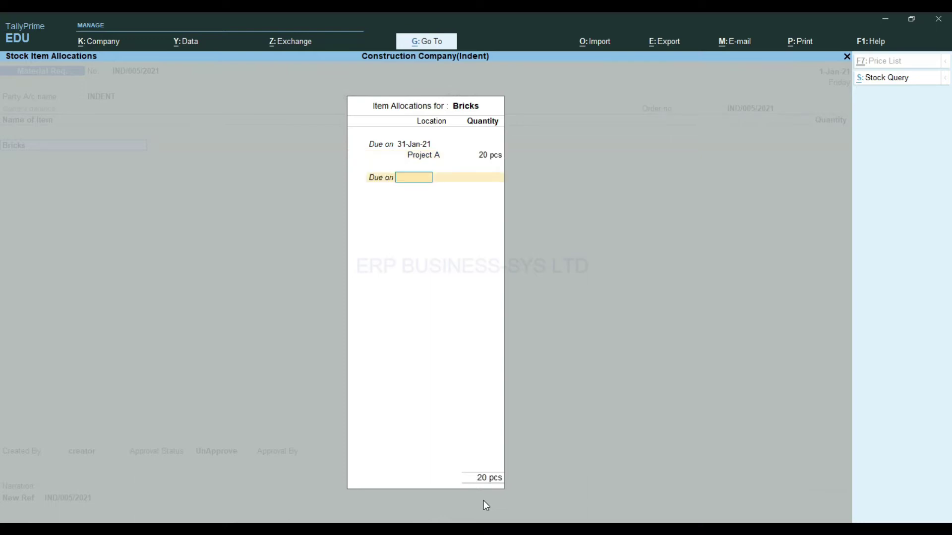
{"action": "key", "text": "Return"}
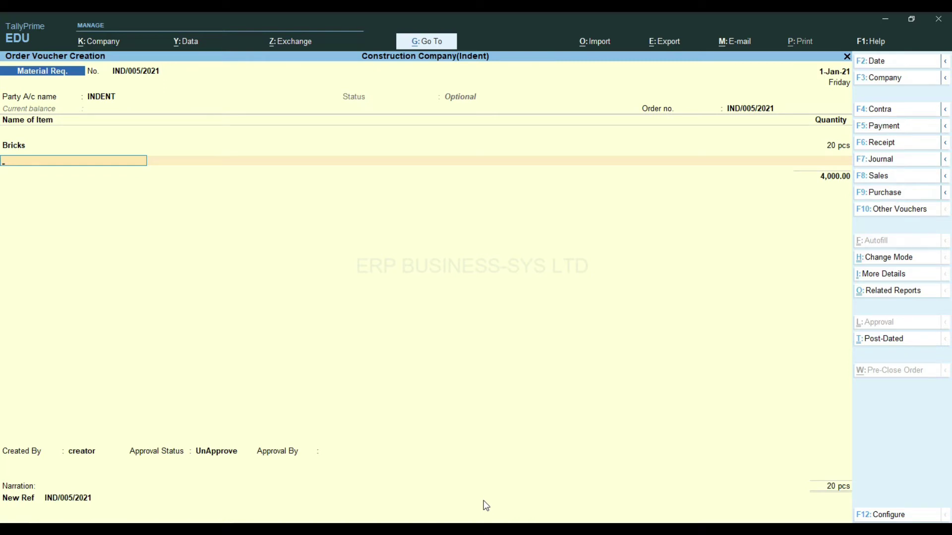
Add 20 pcs of Steel Rods due 31-Jan-21 at Project A
{"action": "type", "text": "ste"}
{"action": "key", "text": "Return"}
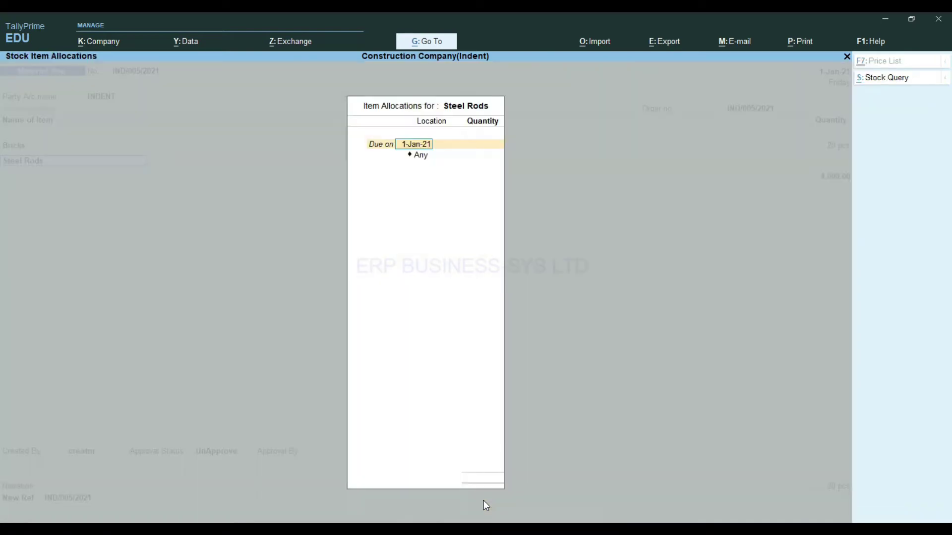
{"action": "type", "text": "31"}
{"action": "key", "text": "Return"}
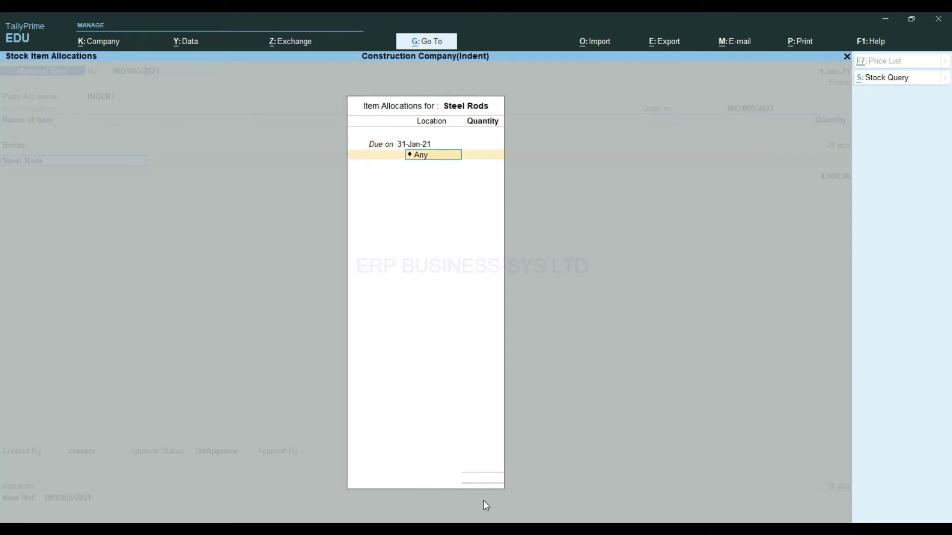
{"action": "type", "text": "p"}
{"action": "key", "text": "Return"}
{"action": "type", "text": "20"}
{"action": "key", "text": "Return"}
Add Glass 10"x5" due 31-Jan-21 at Project A and save indent IND/005/2021
{"action": "key", "text": "Return"}
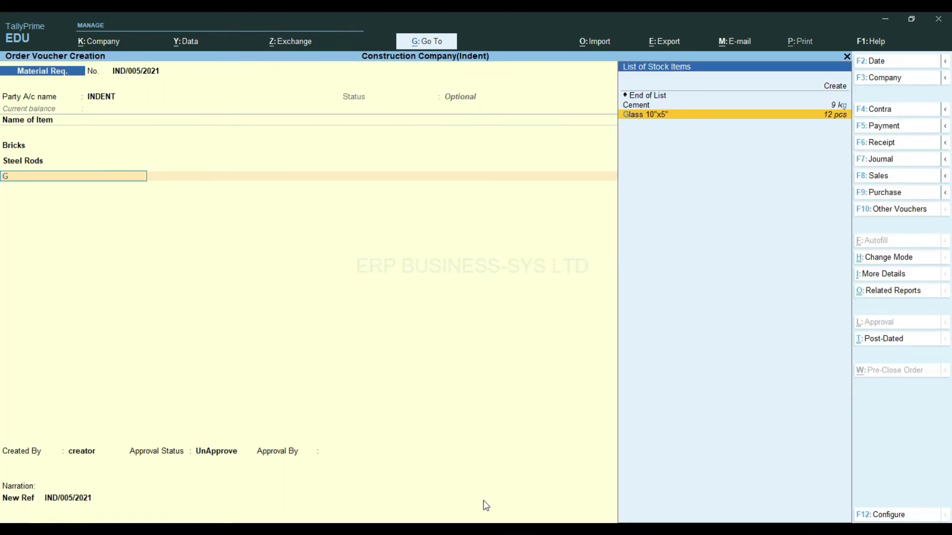
{"action": "type", "text": "g"}
{"action": "key", "text": "Return"}
{"action": "type", "text": "31-Jan-21"}
{"action": "key", "text": "Return"}
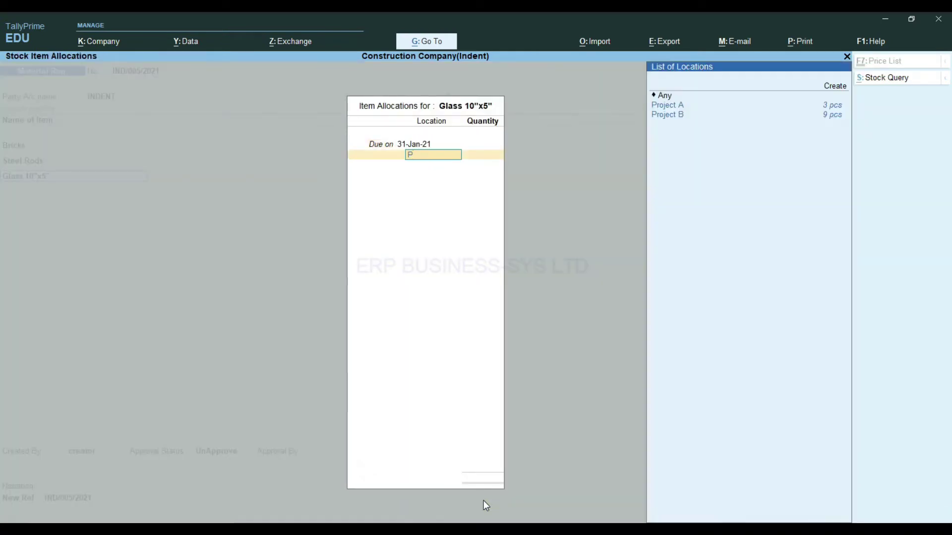
{"action": "key", "text": "Down"}
{"action": "key", "text": "Return"}
{"action": "key", "text": "Return"}
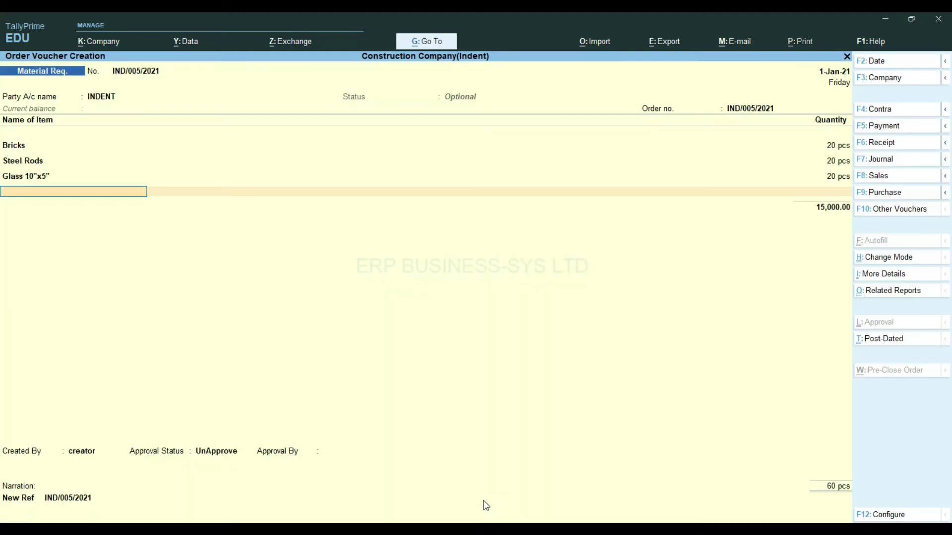
{"action": "key", "text": "Return"}
{"action": "key", "text": "Return"}
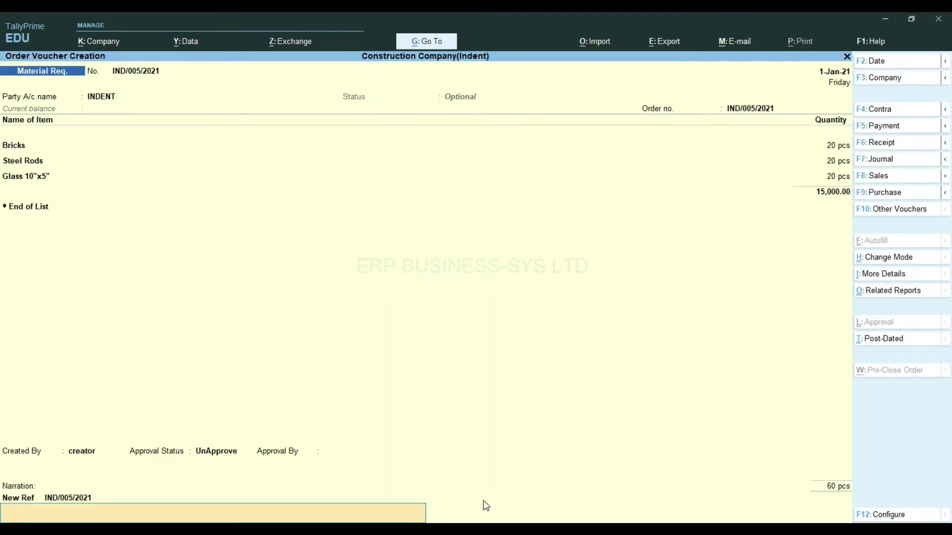
{"action": "key", "text": "Return"}
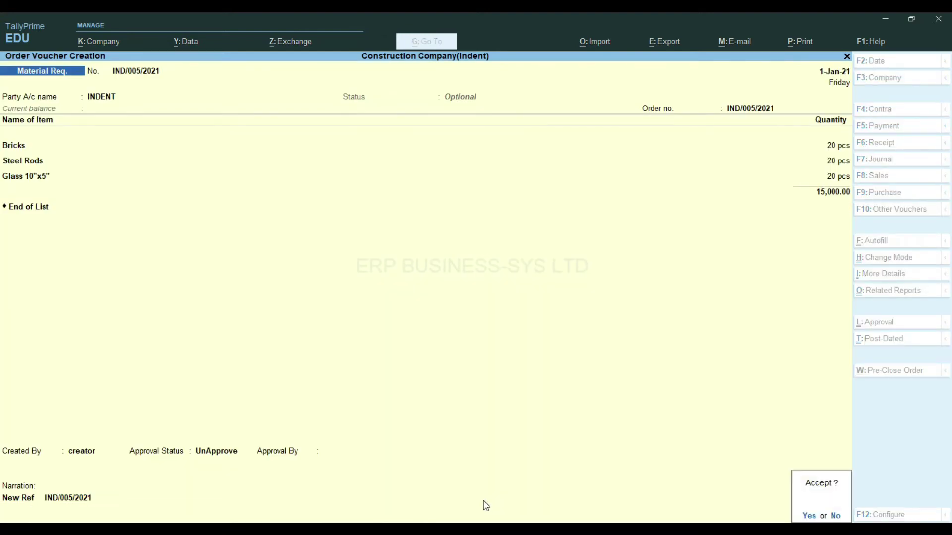
{"action": "key", "text": "Return"}
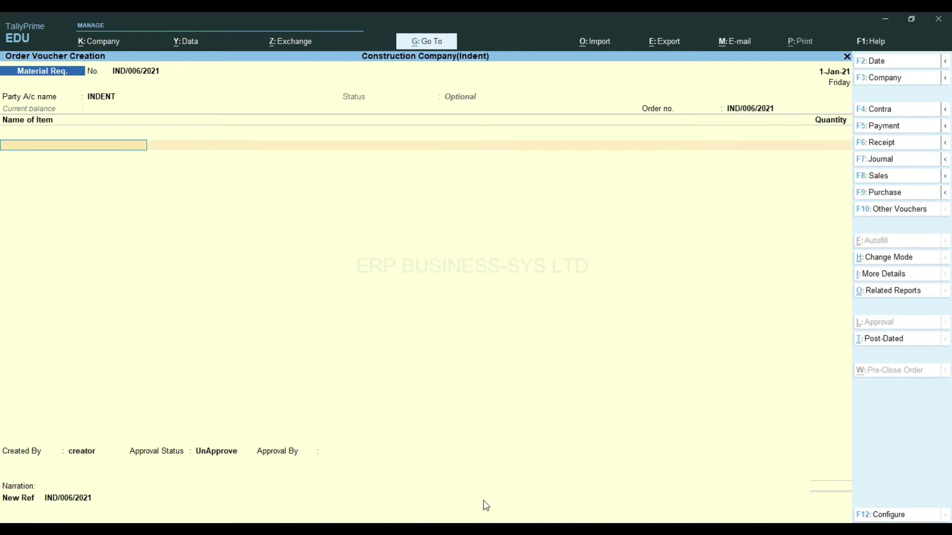
Leave voucher entry and review the UnApproved Indent Voucher Register
{"action": "key", "text": "Escape"}
{"action": "key", "text": "Return"}
{"action": "key", "text": "Down"}
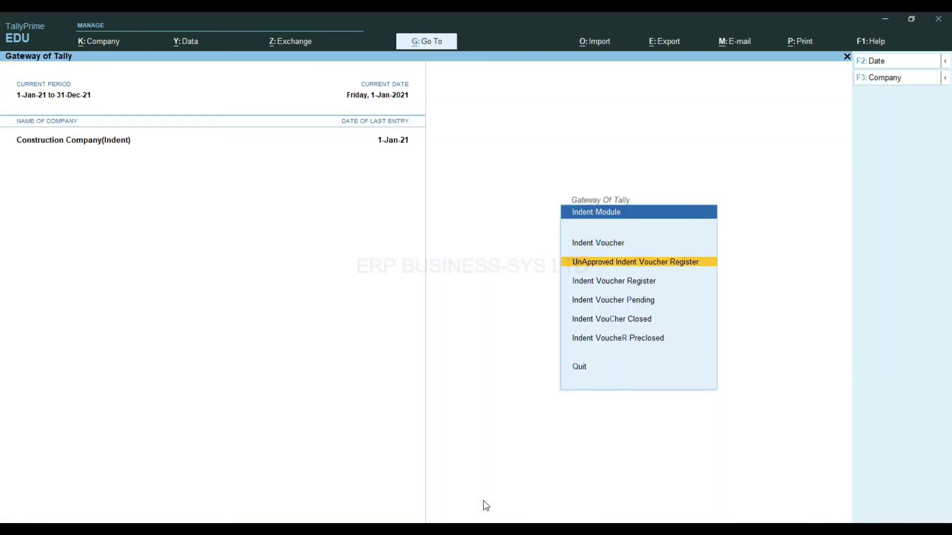
{"action": "key", "text": "Return"}
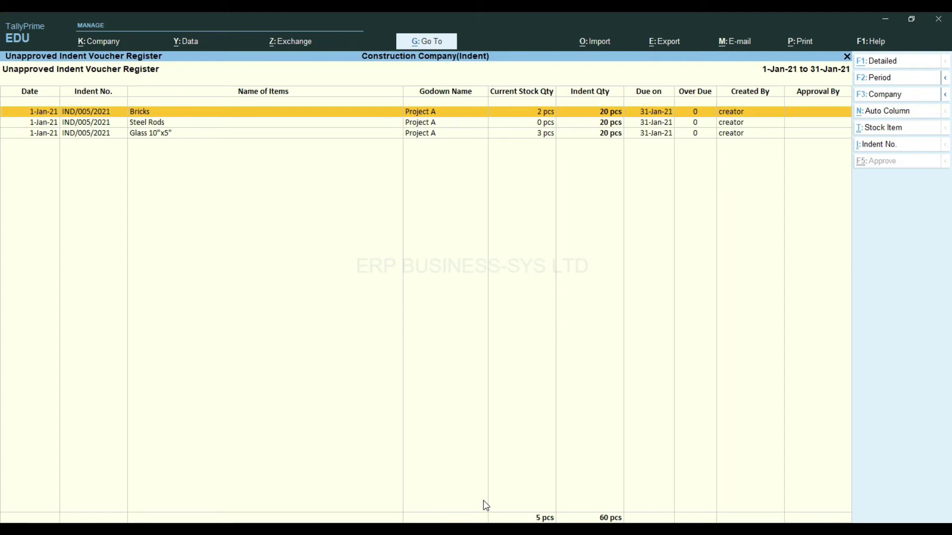
{"action": "key", "text": "Escape"}
Review the Indent Voucher Register, then attempt the Indent Voucher Preclosed report
{"action": "key", "text": "Down"}
{"action": "key", "text": "Return"}
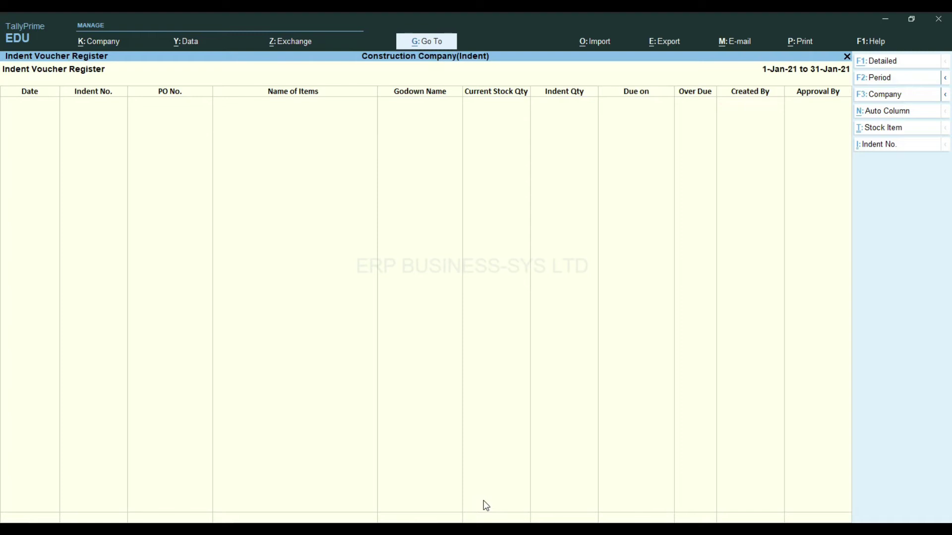
{"action": "key", "text": "Escape"}
{"action": "key", "text": "Down"}
{"action": "key", "text": "Down"}
{"action": "key", "text": "Down"}
{"action": "key", "text": "Return"}
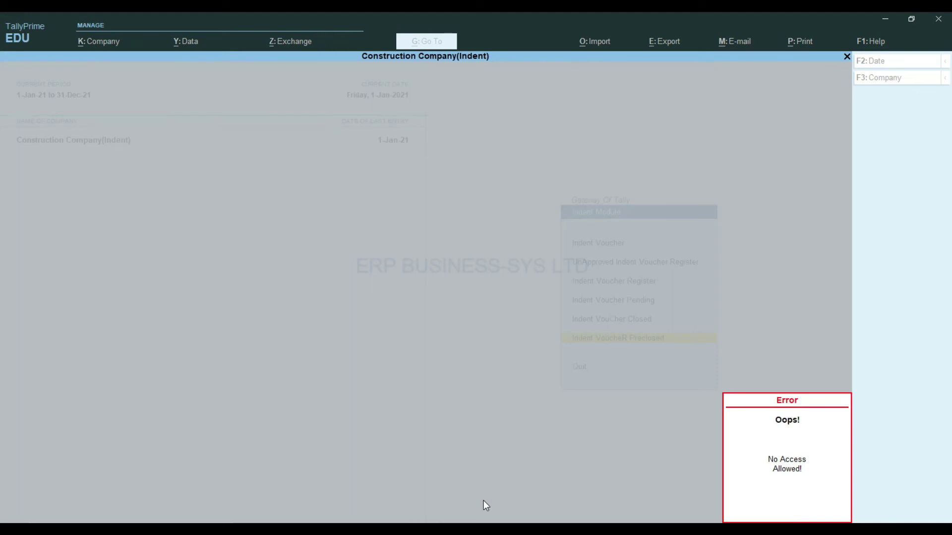
Dismiss the access error and log in as user 'approver'
{"action": "key", "text": "Escape"}
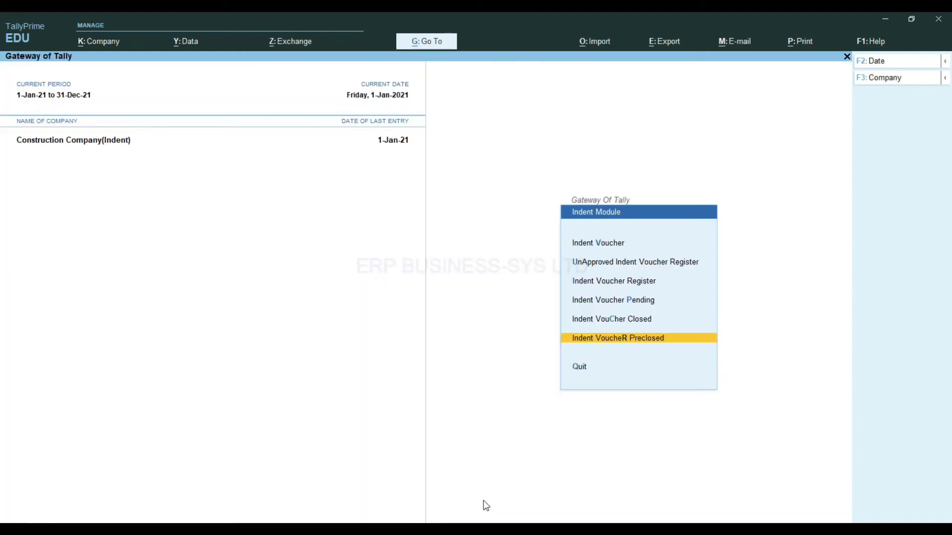
{"action": "key", "text": "Escape"}
{"action": "key", "text": "alt+k"}
{"action": "key", "text": "u"}
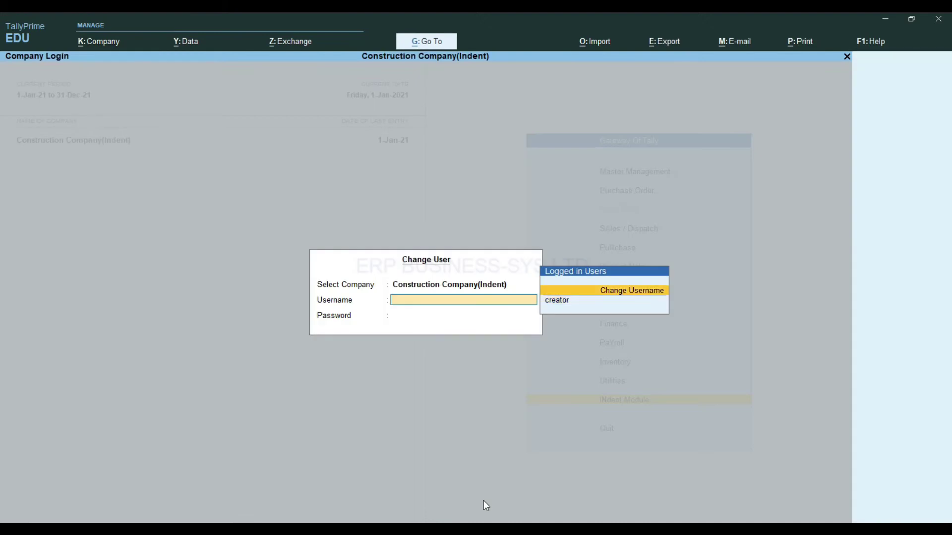
{"action": "key", "text": "Return"}
{"action": "type", "text": "approve"}
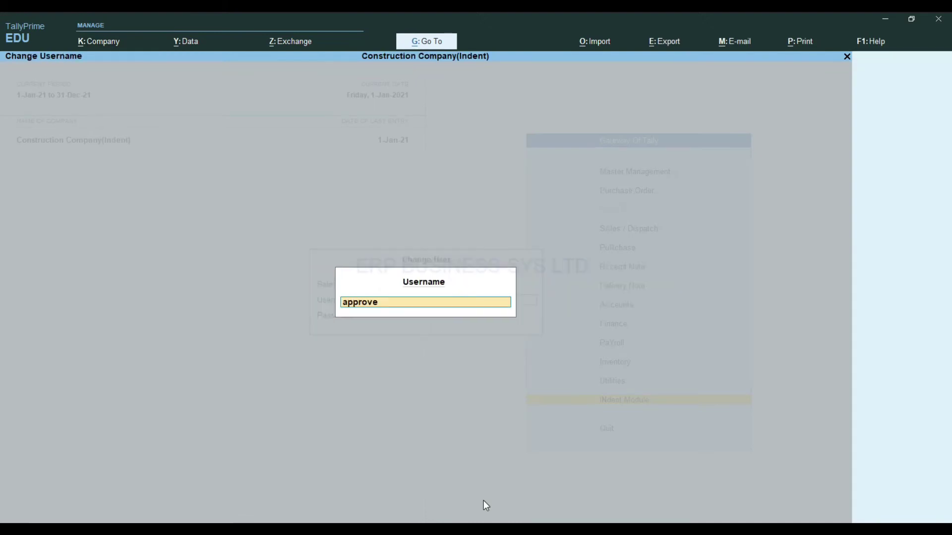
{"action": "type", "text": "r"}
{"action": "key", "text": "Return"}
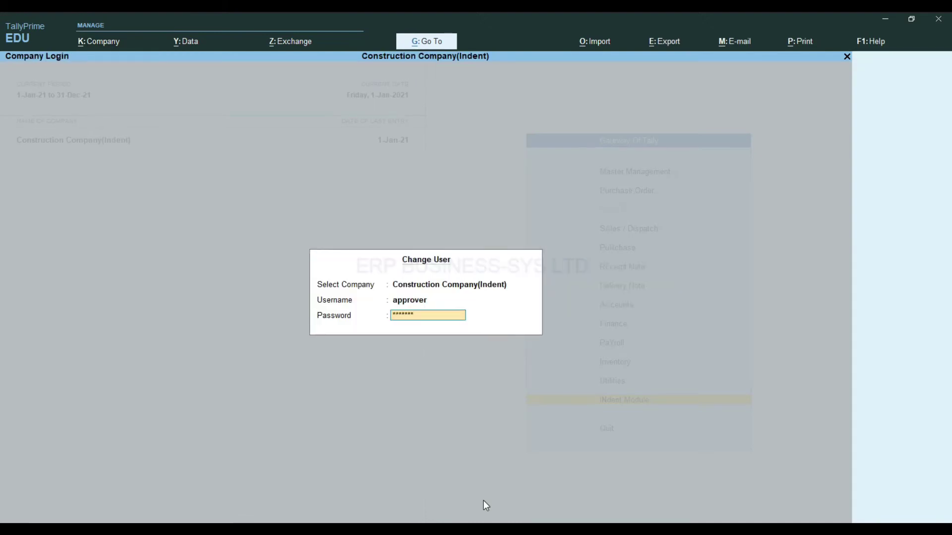
{"action": "key", "text": "Return"}
Approve all IND/005/2021 lines in the UnApproved Indent Voucher Register
{"action": "key", "text": "Return"}
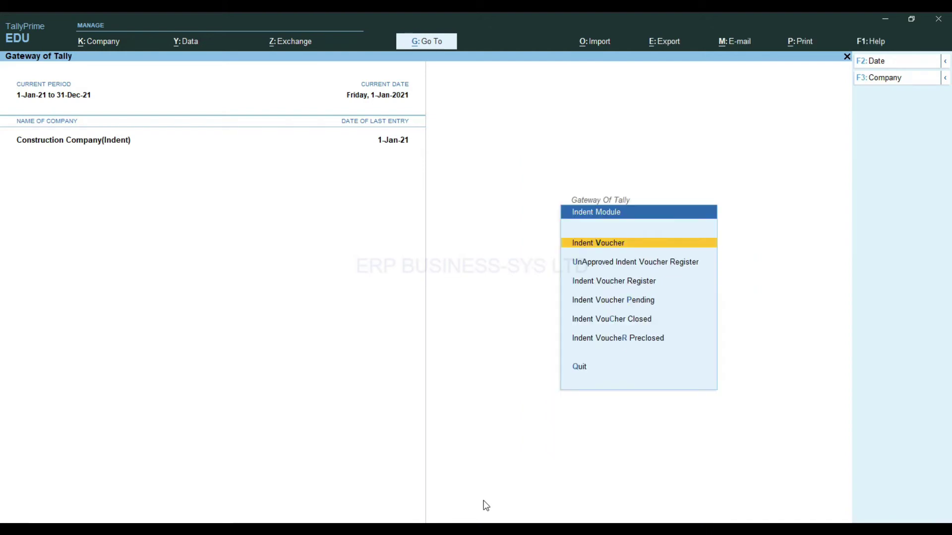
{"action": "key", "text": "Down"}
{"action": "key", "text": "Return"}
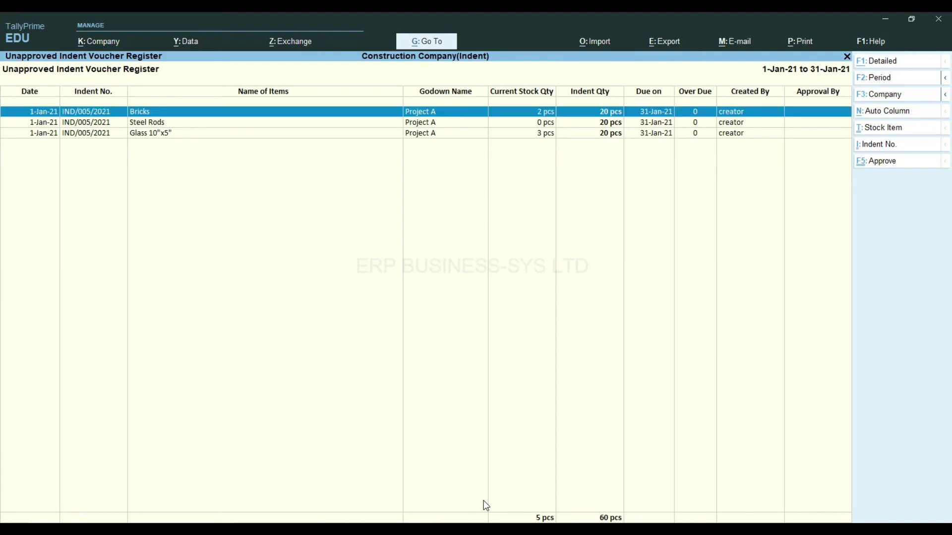
{"action": "left_click", "coordinate": [872, 161]}
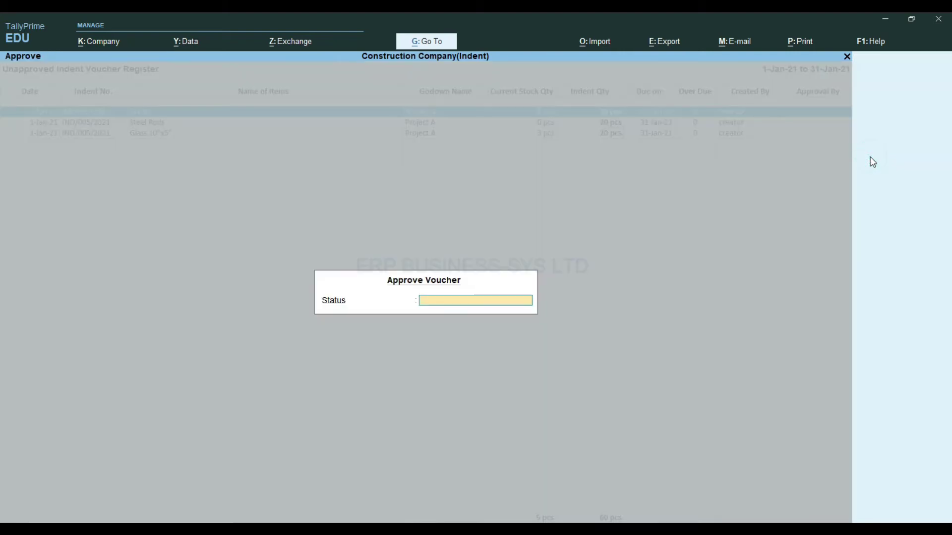
{"action": "type", "text": "a"}
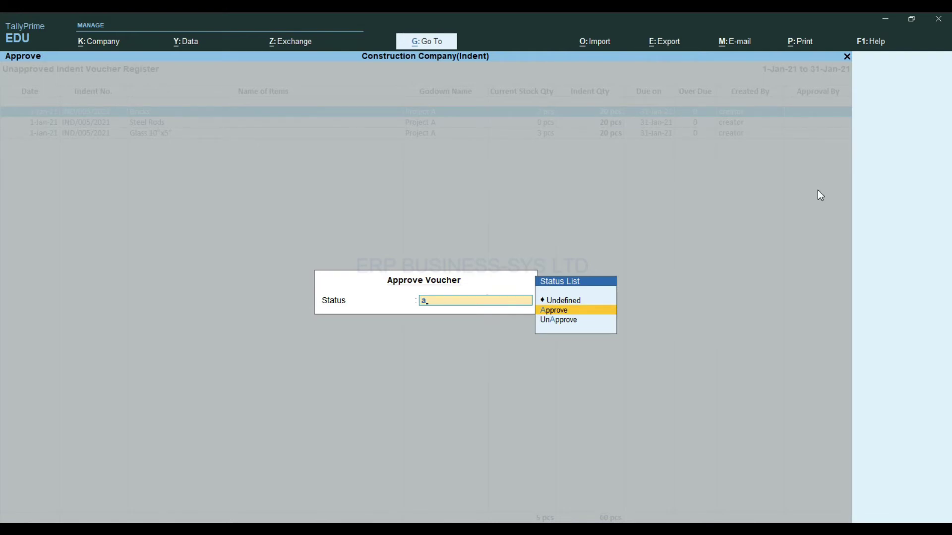
{"action": "key", "text": "Return"}
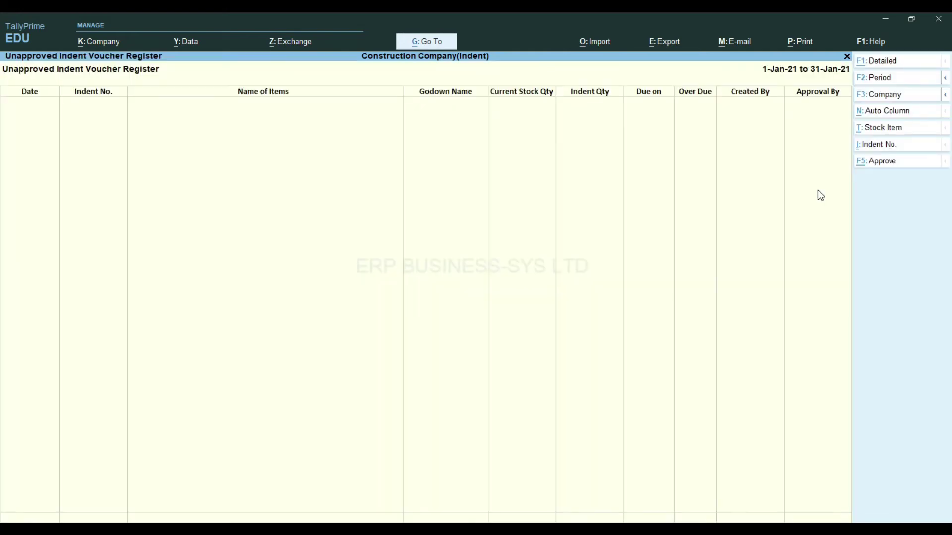
{"action": "key", "text": "Escape"}
{"action": "key", "text": "Down"}
Review the Indent Voucher Register and the Indent Voucher Pending report
{"action": "key", "text": "Return"}
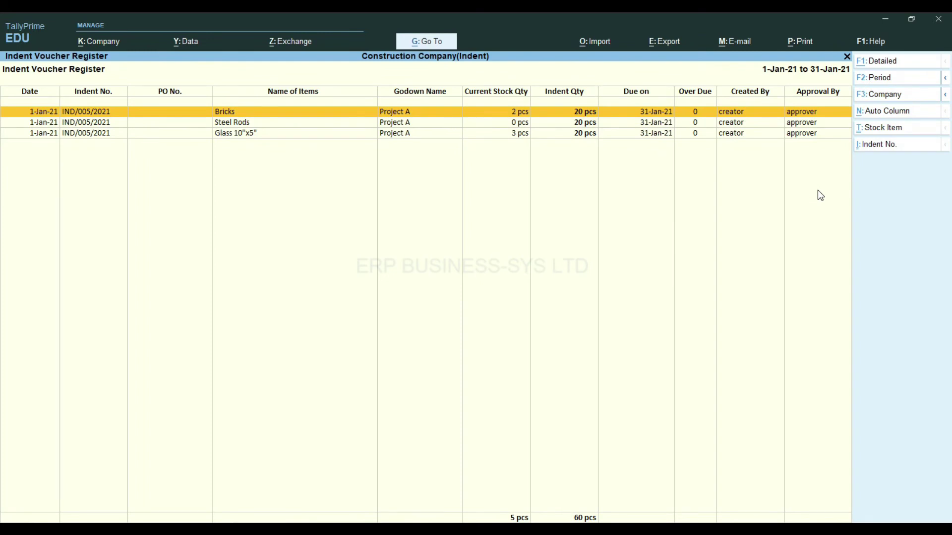
{"action": "key", "text": "Escape"}
{"action": "key", "text": "Down"}
{"action": "key", "text": "Return"}
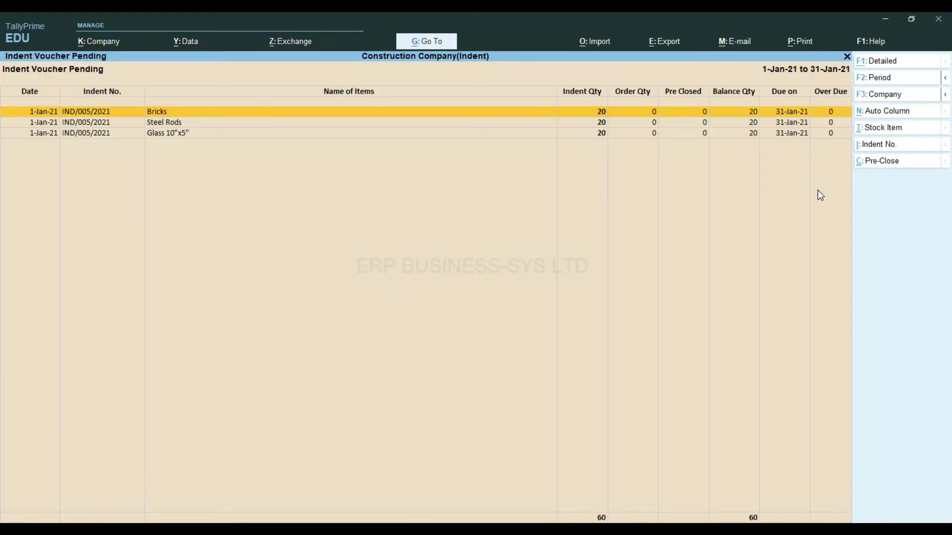
{"action": "key", "text": "Escape"}
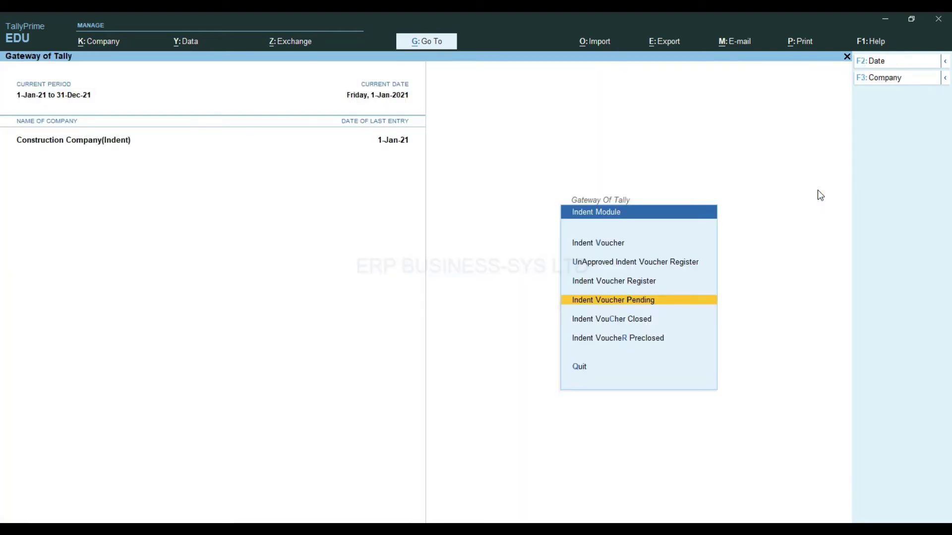
Change the logged-in user back to 'admin'
{"action": "key", "text": "alt+k"}
{"action": "key", "text": "u"}
{"action": "key", "text": "Up"}
{"action": "key", "text": "Return"}
{"action": "type", "text": "admin"}
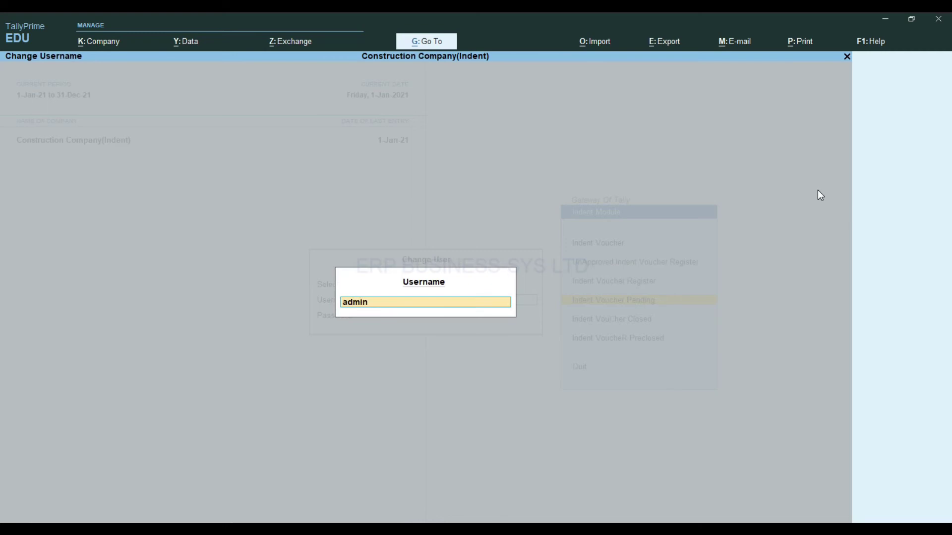
{"action": "key", "text": "Return"}
{"action": "key", "text": "Return"}
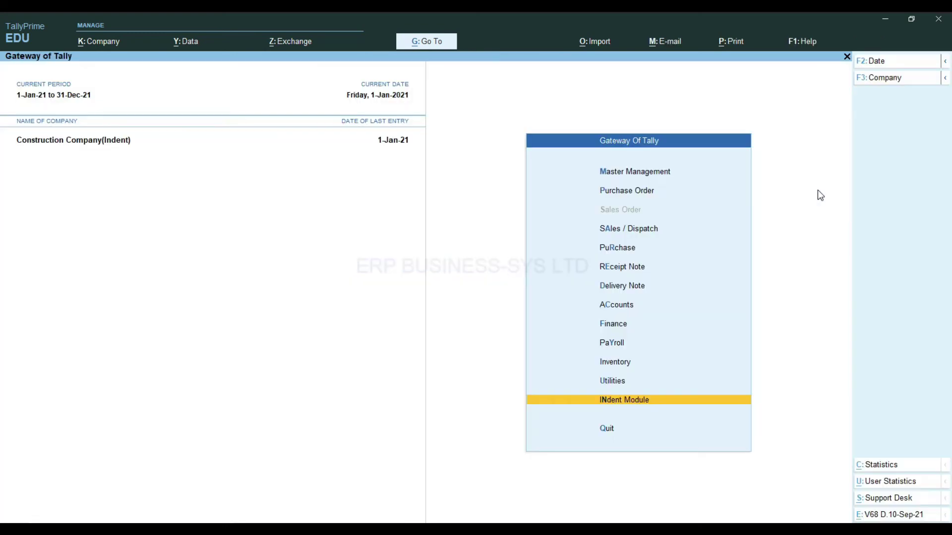
{"action": "key", "text": "Escape"}
Create a purchase order for Supplier pulling in indent IND/005/2021's three items, totalling 15,000.00
{"action": "key", "text": "n"}
{"action": "left_click", "coordinate": [620, 198]}
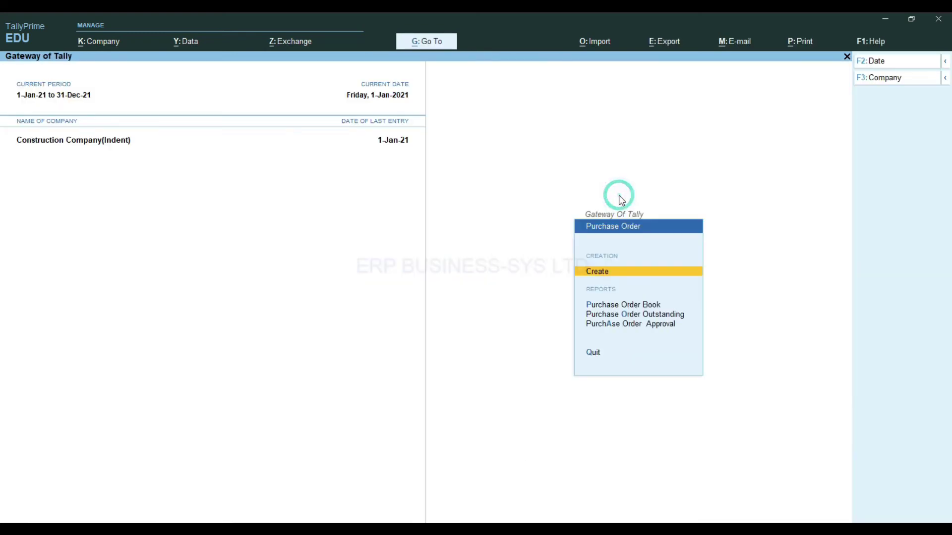
{"action": "key", "text": "Return"}
{"action": "key", "text": "Down"}
{"action": "key", "text": "Return"}
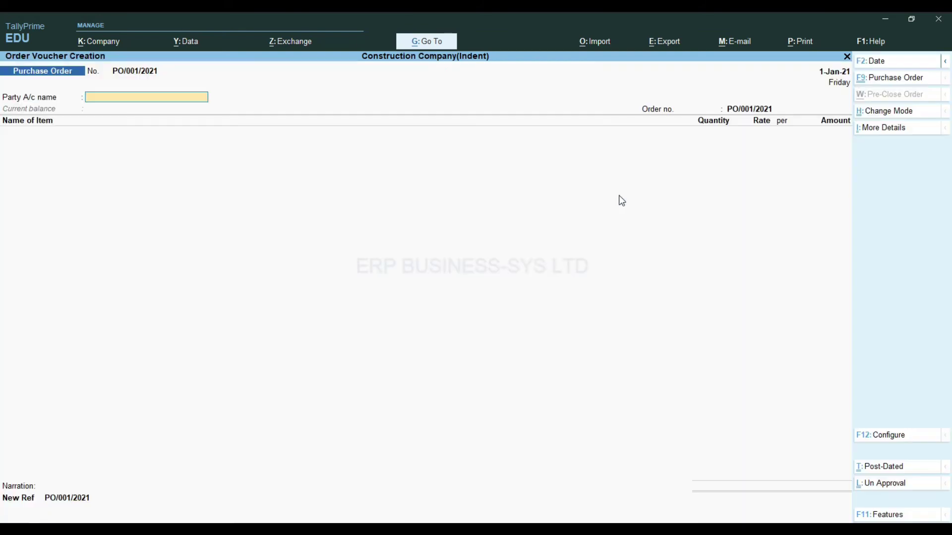
{"action": "type", "text": "s"}
{"action": "key", "text": "Return"}
{"action": "key", "text": "Return"}
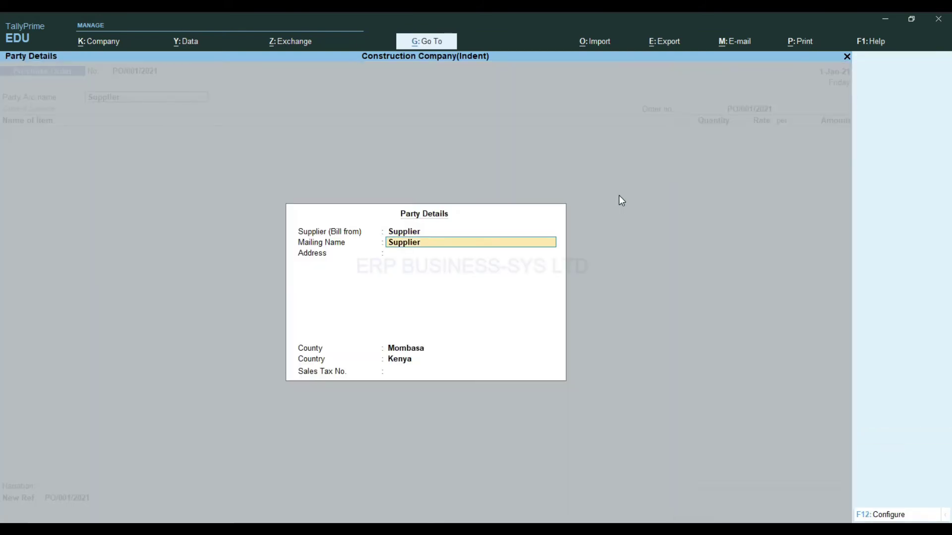
{"action": "key", "text": "Return"}
{"action": "key", "text": "Return"}
{"action": "key", "text": "Return"}
{"action": "key", "text": "Return"}
{"action": "key", "text": "Return"}
{"action": "key", "text": "Return"}
{"action": "key", "text": "Return"}
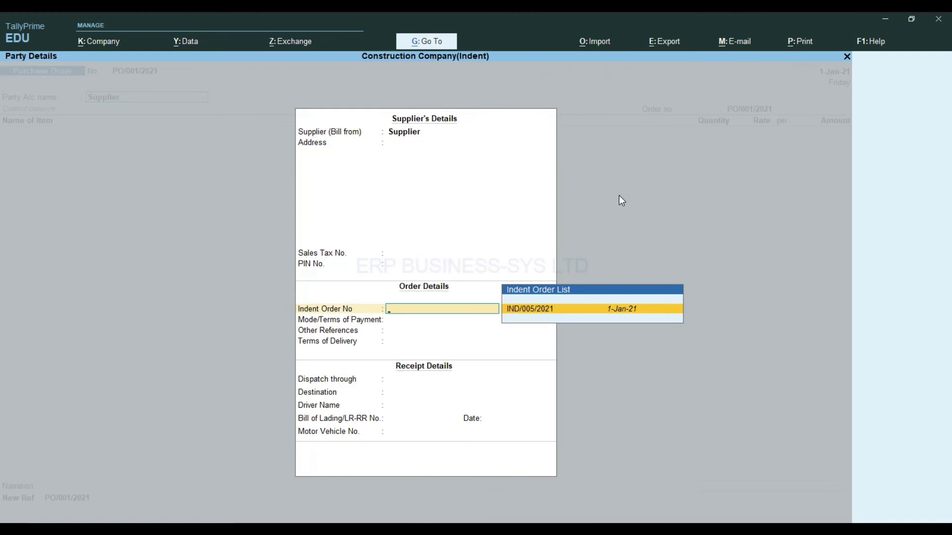
{"action": "key", "text": "Return"}
{"action": "key", "text": "Return"}
{"action": "key", "text": "Return"}
{"action": "key", "text": "Return"}
{"action": "key", "text": "Return"}
{"action": "key", "text": "Return"}
{"action": "key", "text": "Return"}
{"action": "key", "text": "Return"}
{"action": "key", "text": "Return"}
{"action": "key", "text": "Return"}
{"action": "key", "text": "Return"}
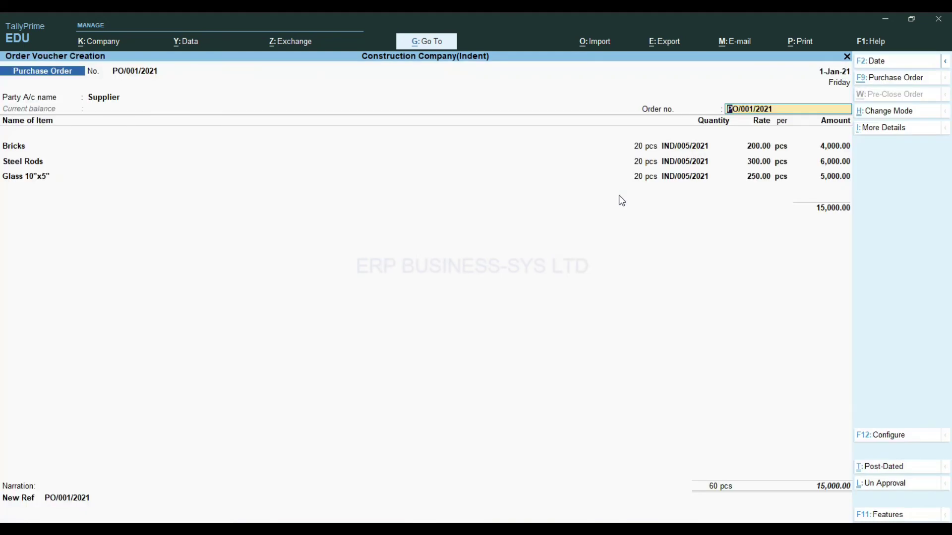
{"action": "key", "text": "Return"}
{"action": "key", "text": "Return"}
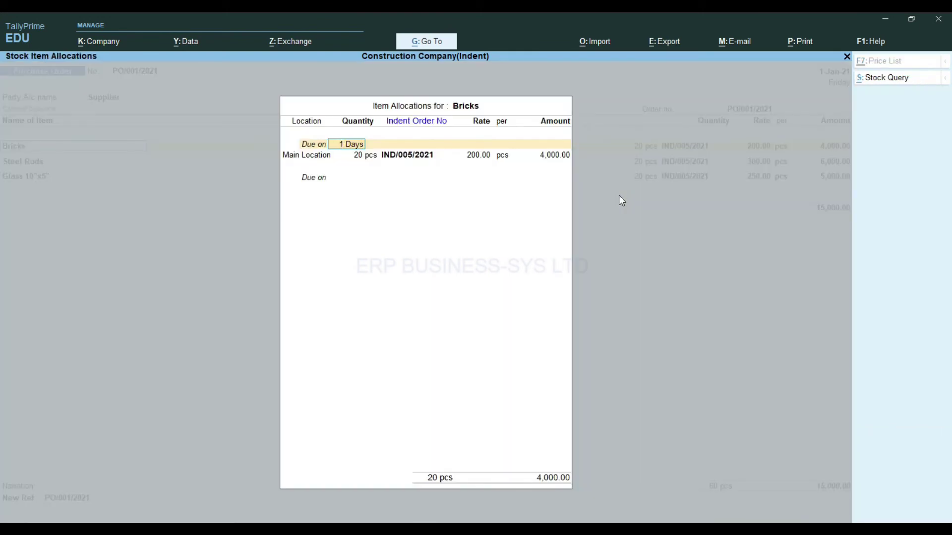
Set Bricks to 10 pcs at Project A, due in 30 days
{"action": "key", "text": "BackSpace"}
{"action": "type", "text": "30"}
{"action": "key", "text": "Return"}
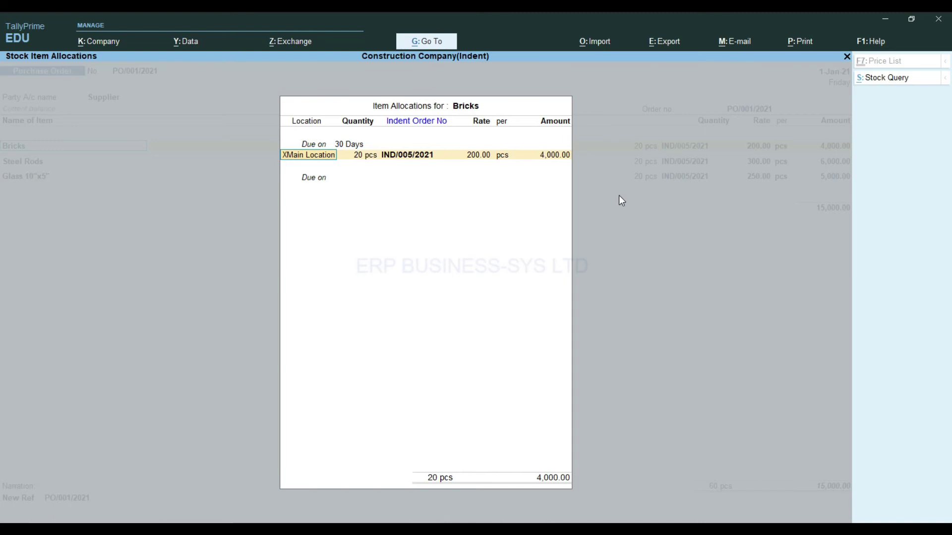
{"action": "key", "text": "BackSpace"}
{"action": "key", "text": "Down"}
{"action": "key", "text": "Return"}
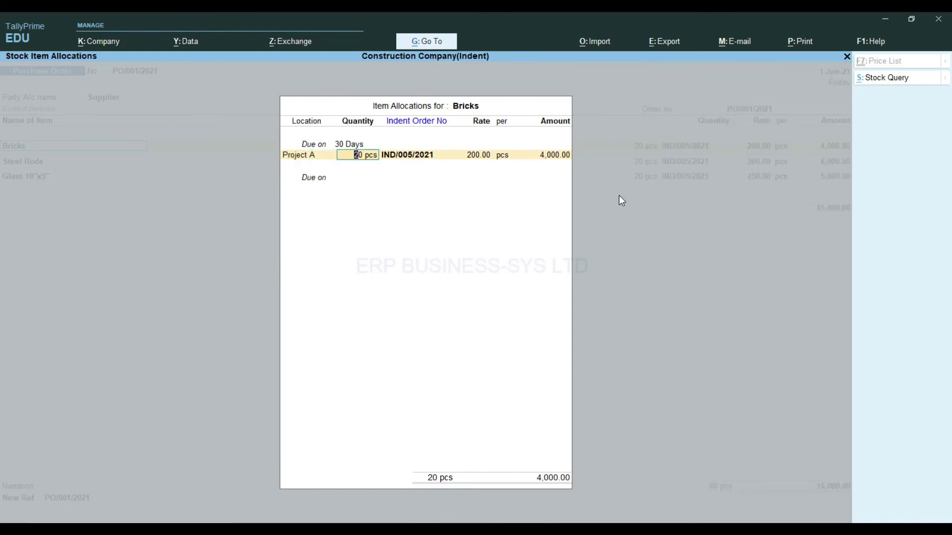
{"action": "type", "text": "10"}
{"action": "key", "text": "Return"}
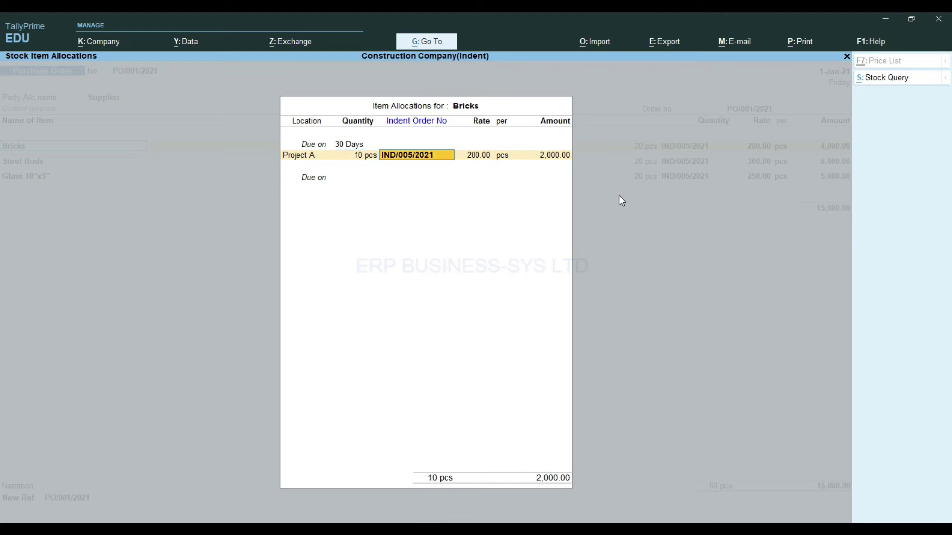
{"action": "key", "text": "Return"}
{"action": "key", "text": "Return"}
{"action": "key", "text": "Return"}
{"action": "key", "text": "Return"}
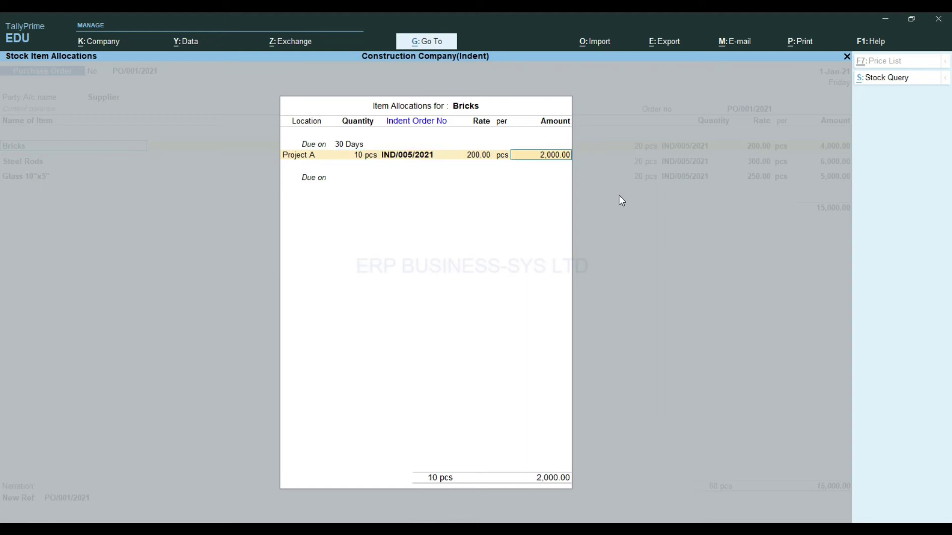
{"action": "key", "text": "Return"}
{"action": "key", "text": "Return"}
Set Steel Rods due in 30 days at location Project A
{"action": "key", "text": "Return"}
{"action": "key", "text": "Return"}
{"action": "key", "text": "Return"}
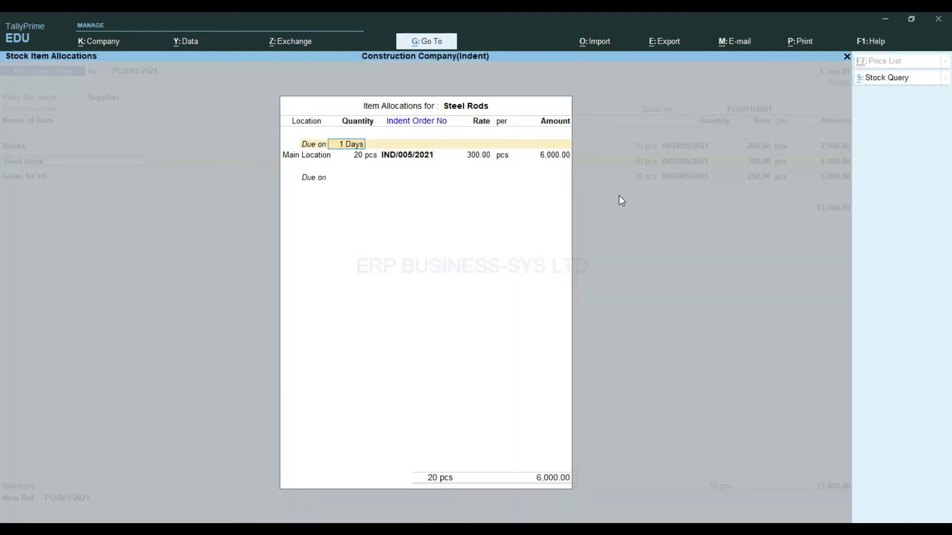
{"action": "key", "text": "Return"}
{"action": "key", "text": "BackSpace"}
{"action": "type", "text": "30"}
{"action": "key", "text": "Return"}
{"action": "key", "text": "Up"}
{"action": "key", "text": "Up"}
{"action": "key", "text": "Return"}
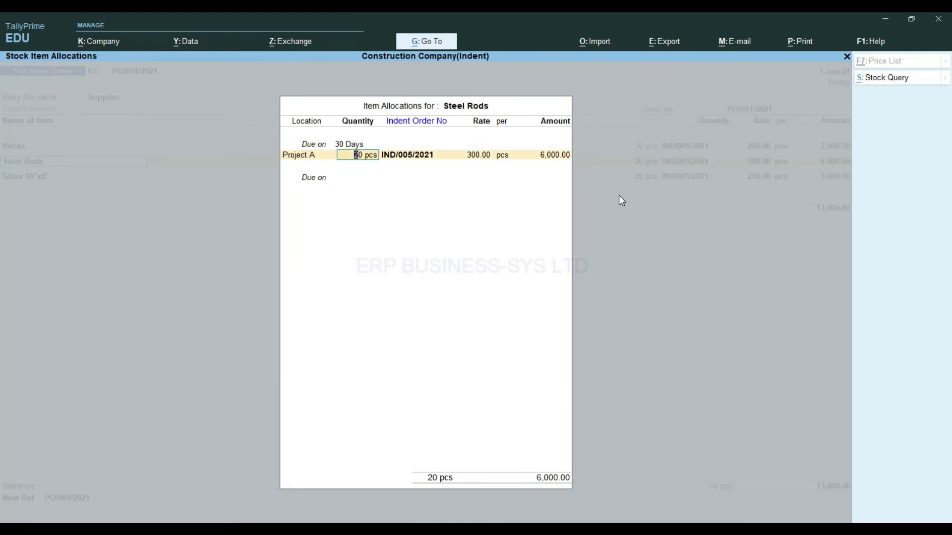
{"action": "key", "text": "Return"}
{"action": "key", "text": "Return"}
{"action": "key", "text": "Return"}
{"action": "key", "text": "Return"}
{"action": "key", "text": "Return"}
{"action": "key", "text": "Return"}
Remove the Glass 10"x5" line and save PO/001/2021 totalling 8,000.00
{"action": "key", "text": "Return"}
{"action": "key", "text": "Return"}
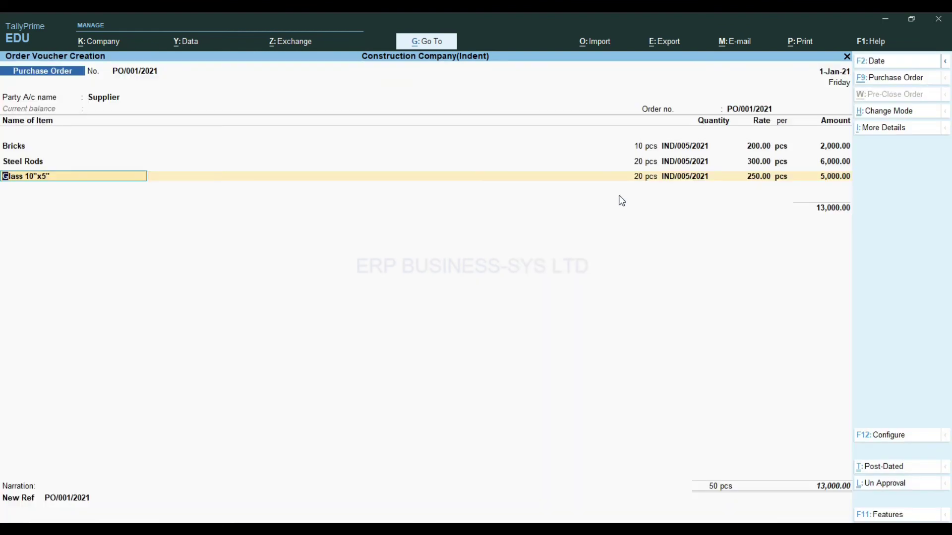
{"action": "key", "text": "ctrl+d"}
{"action": "key", "text": "Return"}
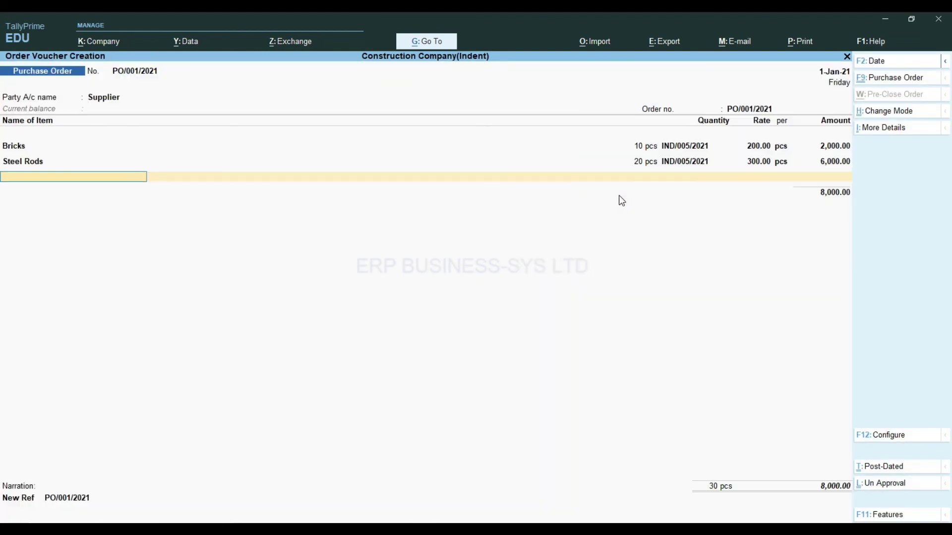
{"action": "key", "text": "Return"}
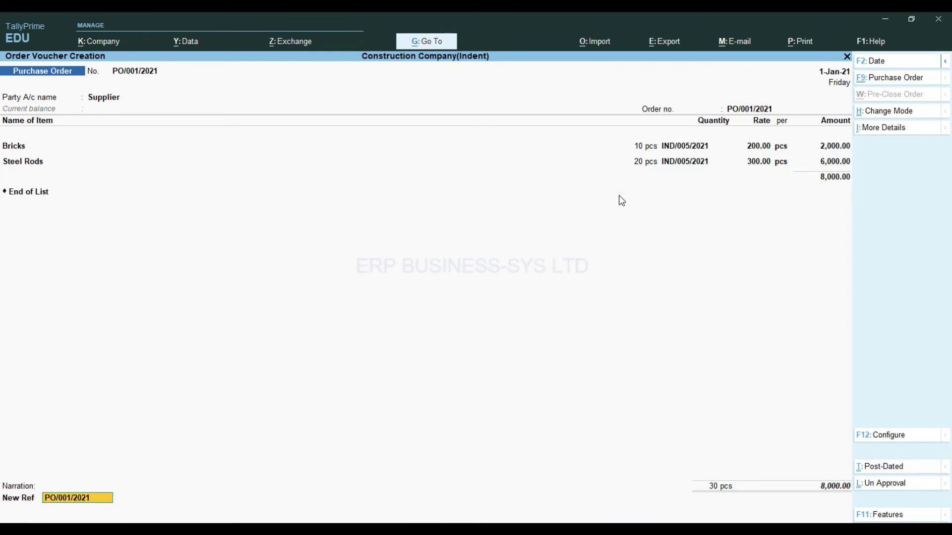
{"action": "key", "text": "Return"}
{"action": "key", "text": "Return"}
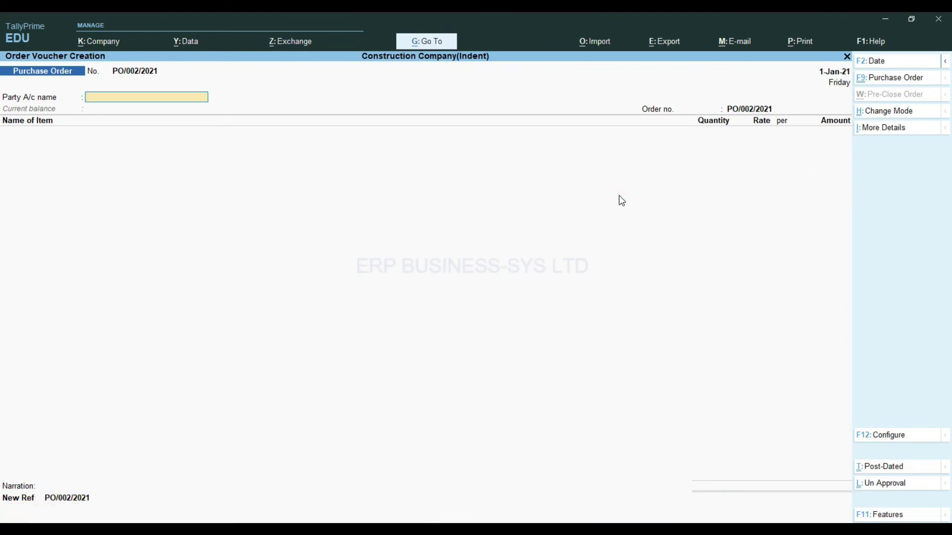
Return to the Indent Module and open the Indent Voucher Register showing PO/001/2021 links
{"action": "key", "text": "Escape"}
{"action": "key", "text": "Return"}
{"action": "key", "text": "Escape"}
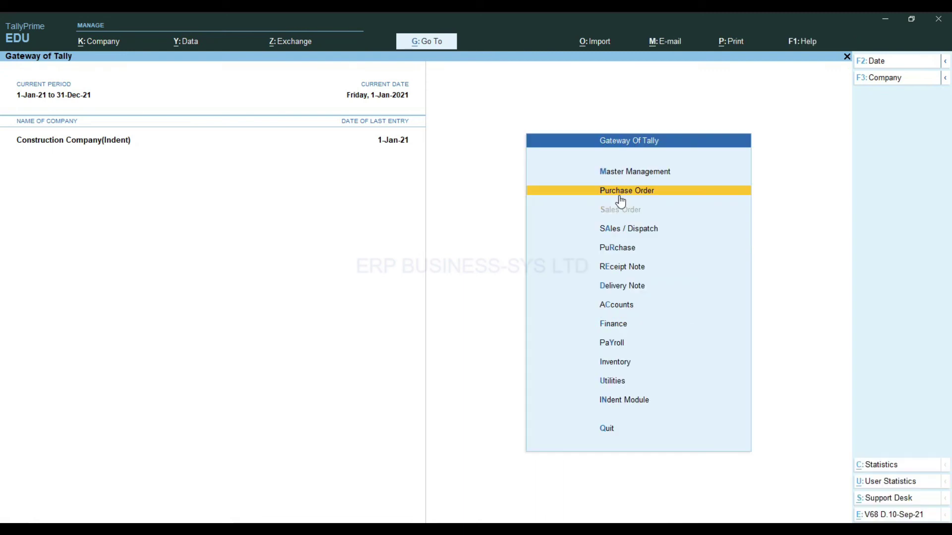
{"action": "key", "text": "Down"}
{"action": "key", "text": "Down"}
{"action": "key", "text": "Down"}
{"action": "key", "text": "Down"}
{"action": "key", "text": "Down"}
{"action": "key", "text": "Down"}
{"action": "key", "text": "Down"}
{"action": "key", "text": "Down"}
{"action": "key", "text": "Down"}
{"action": "key", "text": "Down"}
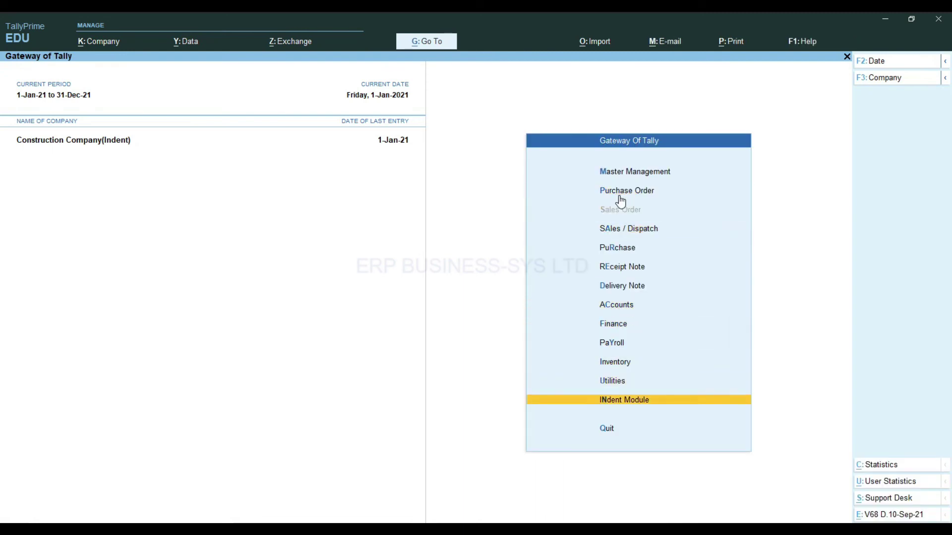
{"action": "key", "text": "Return"}
{"action": "key", "text": "Down"}
{"action": "key", "text": "Down"}
{"action": "key", "text": "Return"}
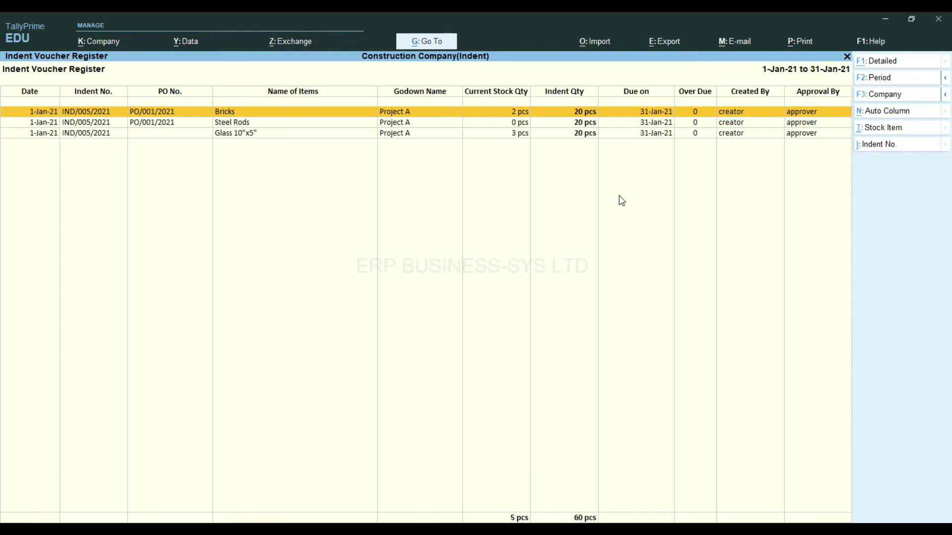
Open Indent Voucher Pending, mark the Bricks line and start its Pre-Close
{"action": "key", "text": "Escape"}
{"action": "key", "text": "Down"}
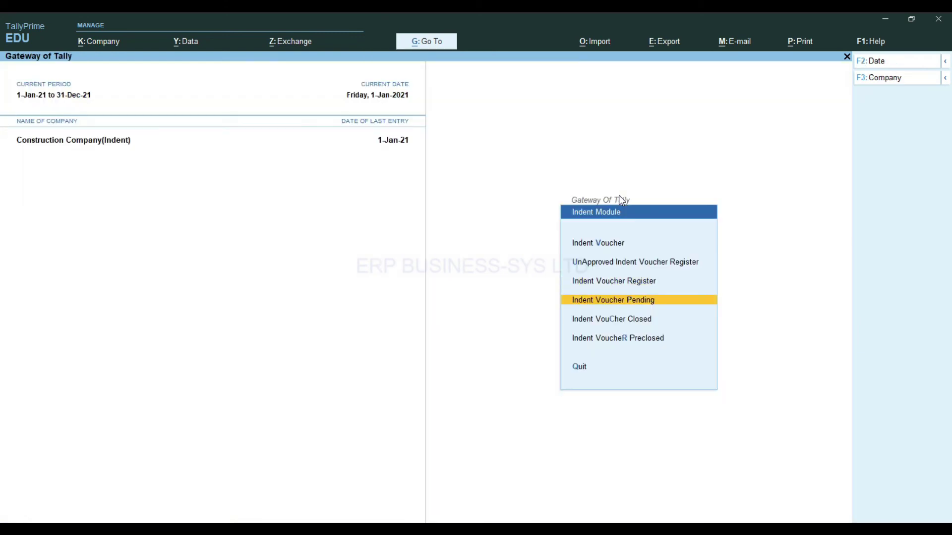
{"action": "key", "text": "Return"}
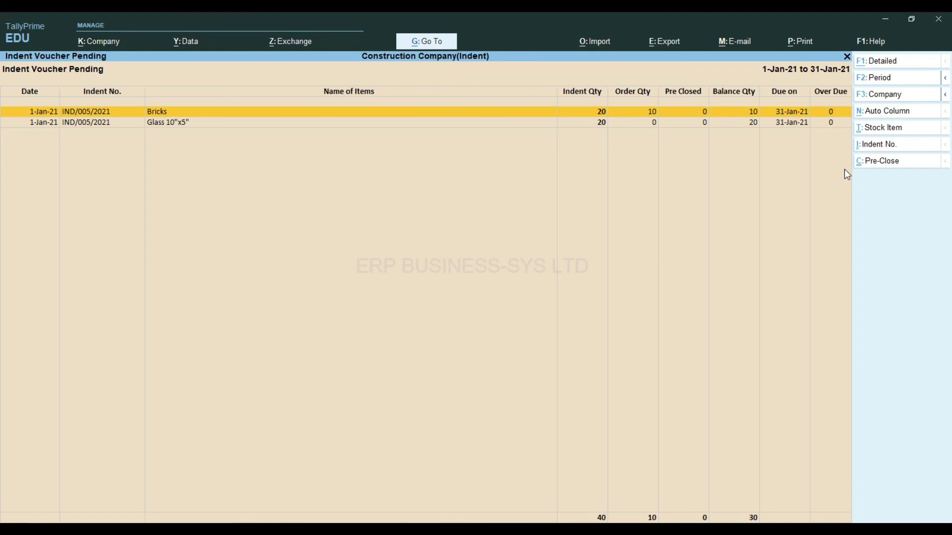
{"action": "key", "text": "space"}
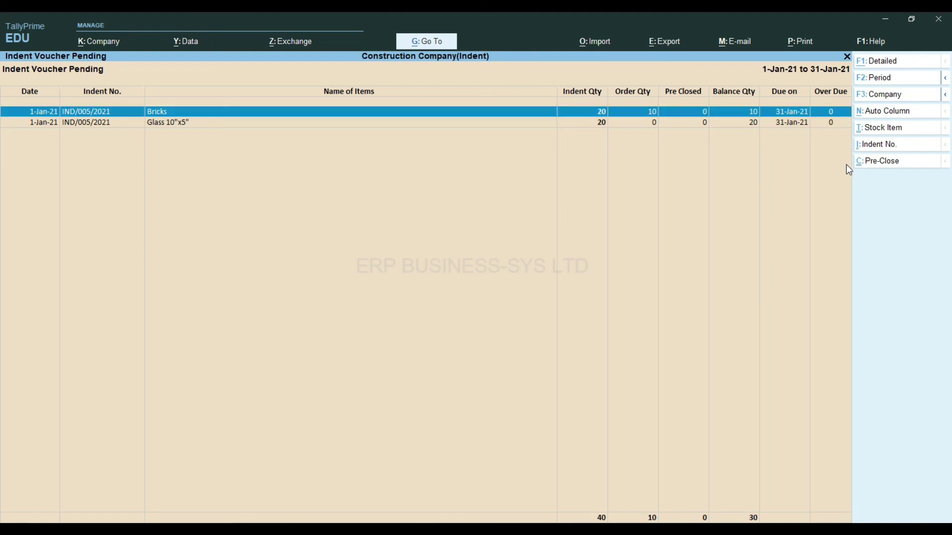
{"action": "left_click", "coordinate": [884, 166]}
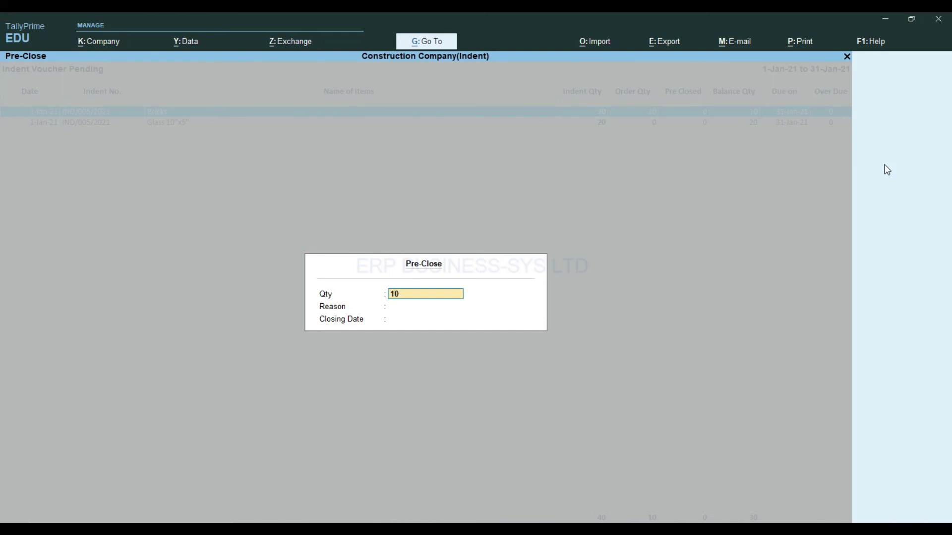
Pre-close 10 Bricks with reason 'Not Req.' and closing date 2.1
{"action": "key", "text": "Return"}
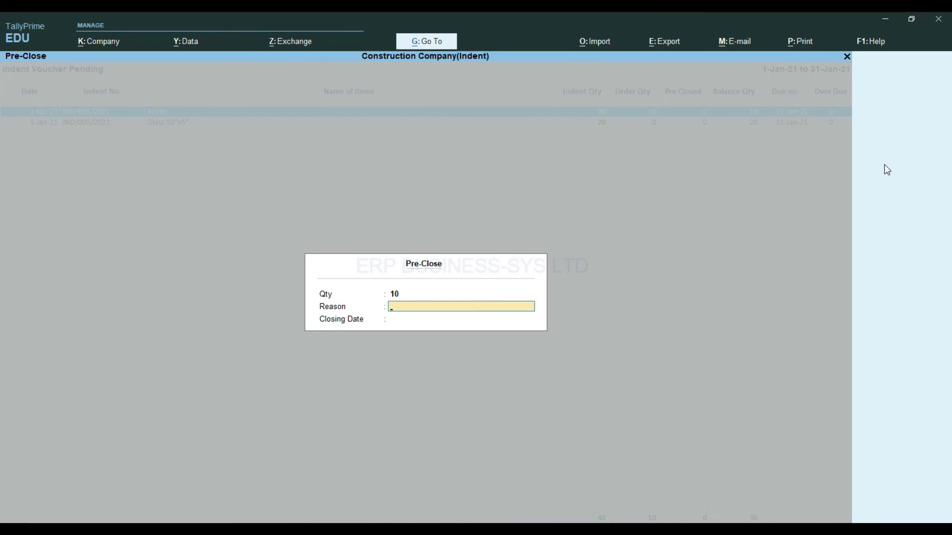
{"action": "type", "text": "Not Rew"}
{"action": "type", "text": "."}
{"action": "key", "text": "BackSpace"}
{"action": "key", "text": "BackSpace"}
{"action": "type", "text": "q."}
{"action": "key", "text": "Return"}
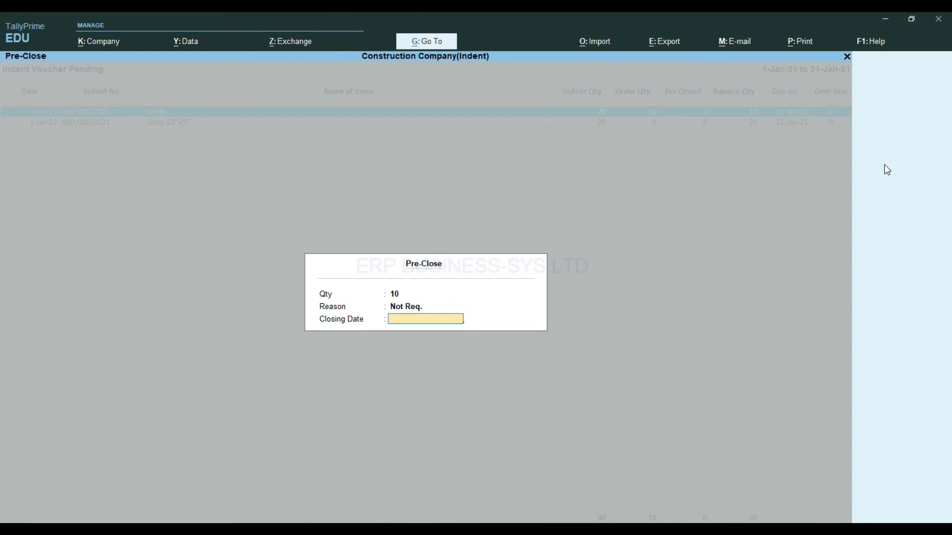
{"action": "type", "text": "2.1"}
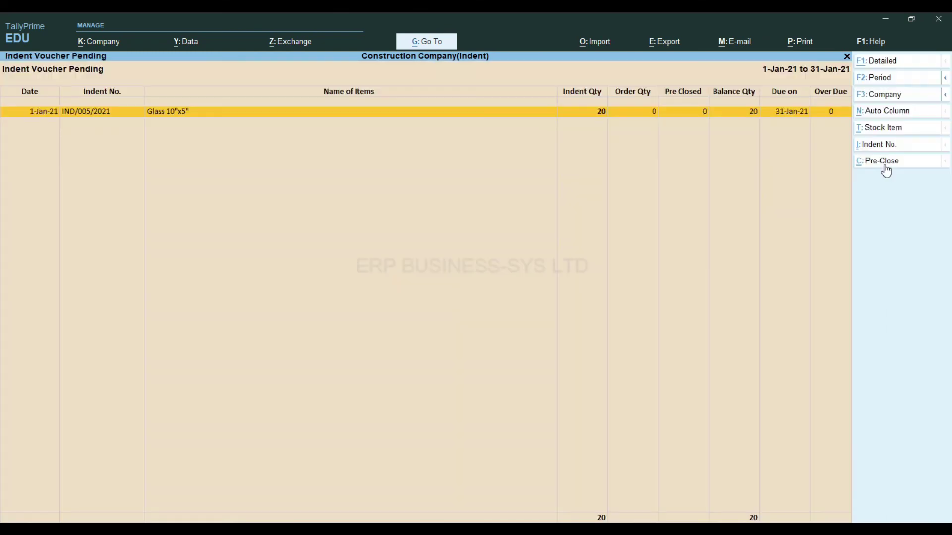
{"action": "key", "text": "Escape"}
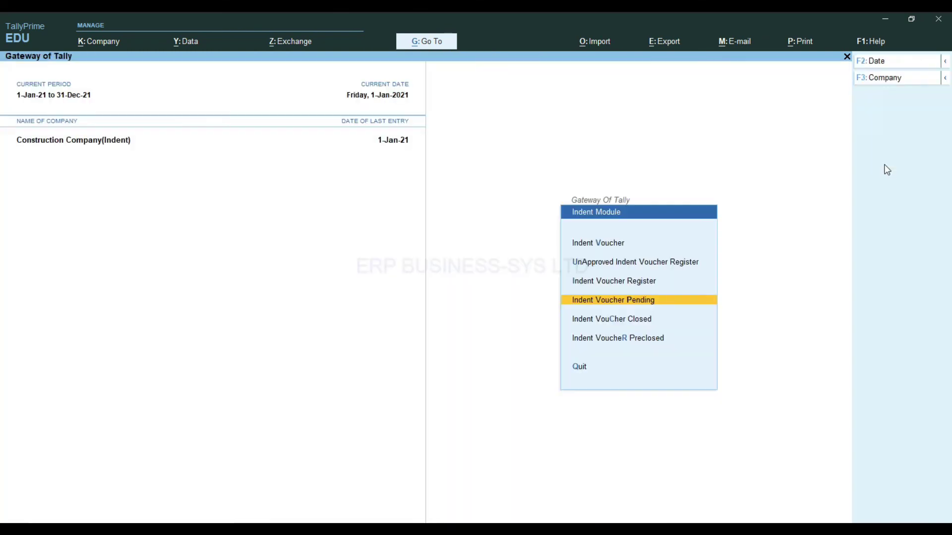
{"action": "key", "text": "Down"}
{"action": "key", "text": "Down"}
{"action": "key", "text": "Return"}
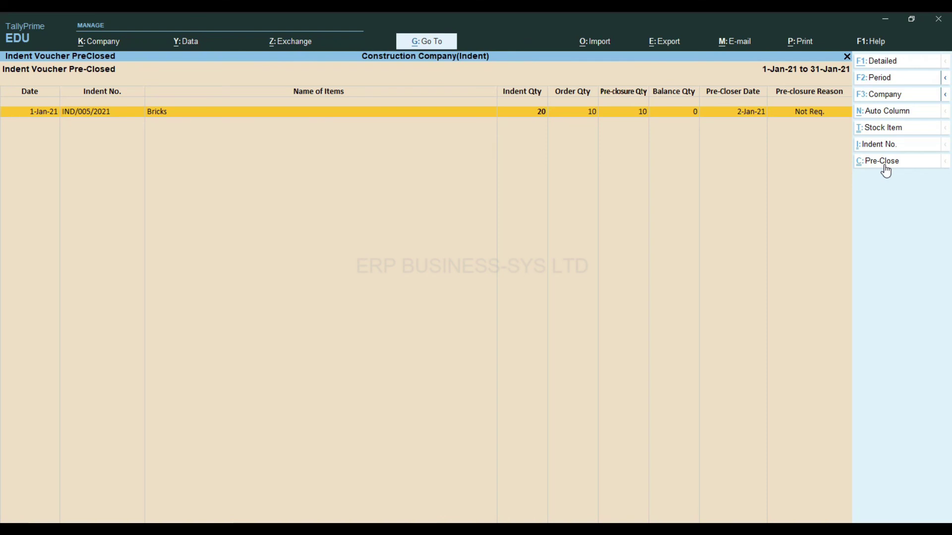
{"action": "key", "text": "Escape"}
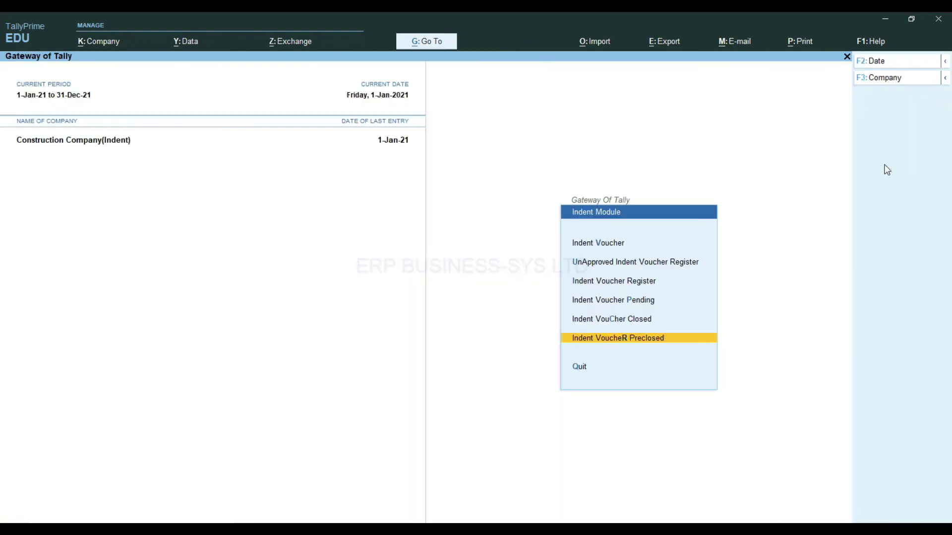
Open the Indent Voucher Closed report showing Bricks and Steel Rods under PO/001/2021
{"action": "key", "text": "Up"}
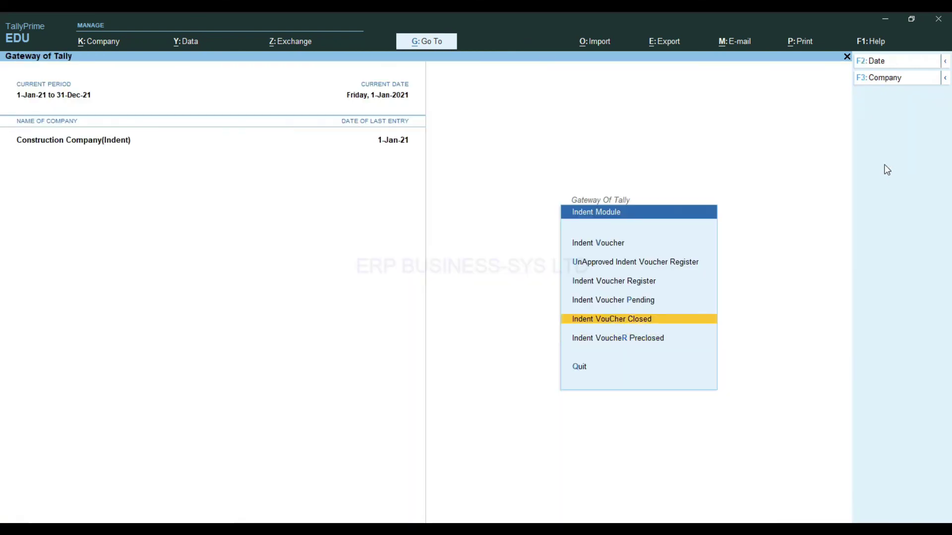
{"action": "key", "text": "Return"}
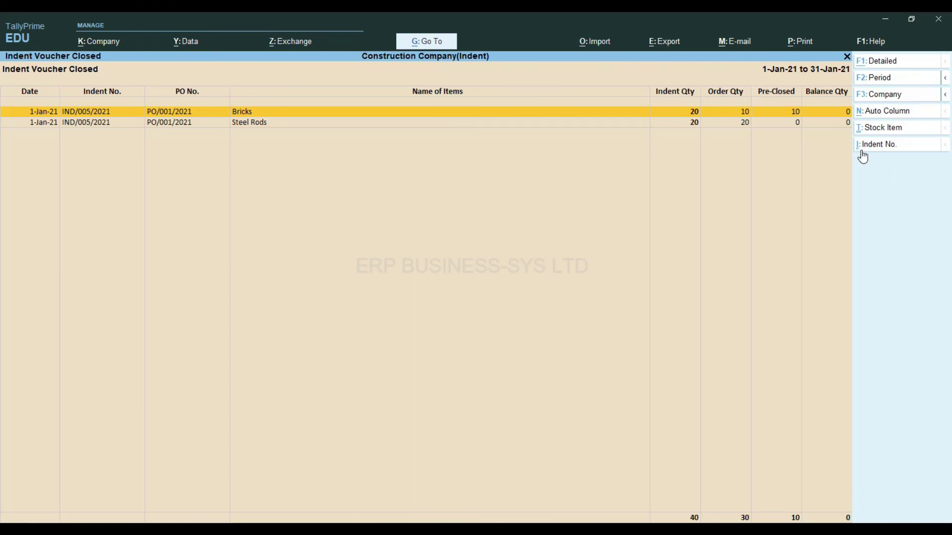